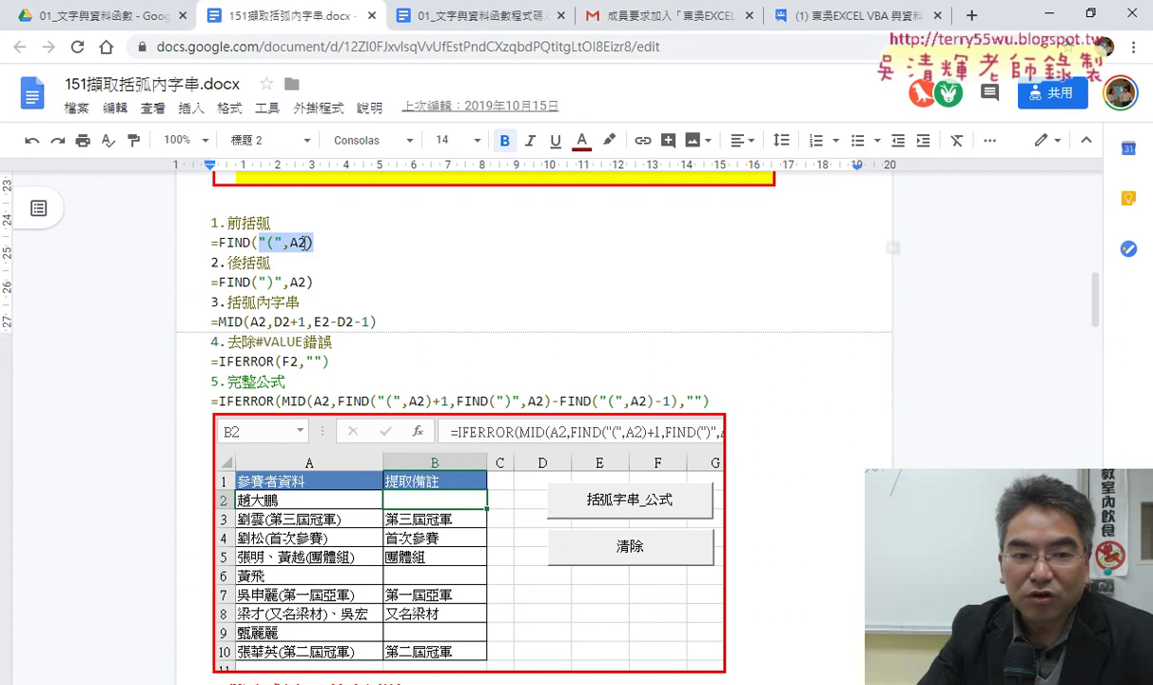
Step: Review the FIND, MID and IFERROR formula lines in the Google Doc, then return to Excel
drag(305, 242, 211, 242)
mouse_move(289, 282)
mouse_down()
mouse_move(315, 282)
mouse_move(193, 286)
mouse_up()
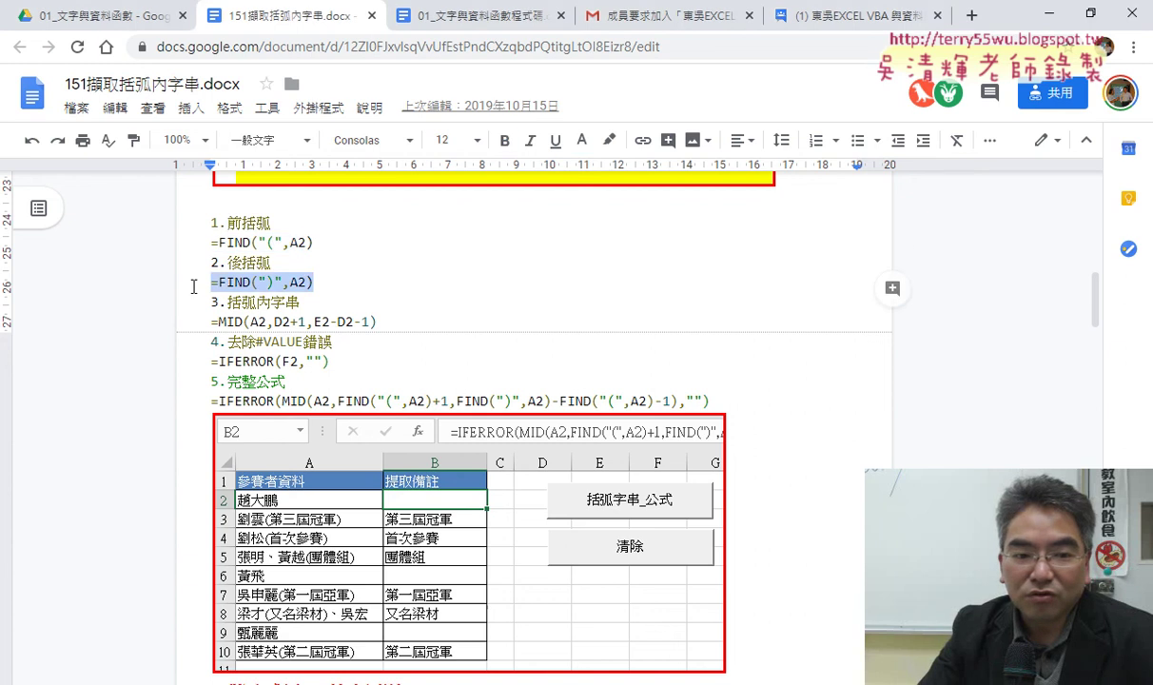
drag(377, 321, 174, 330)
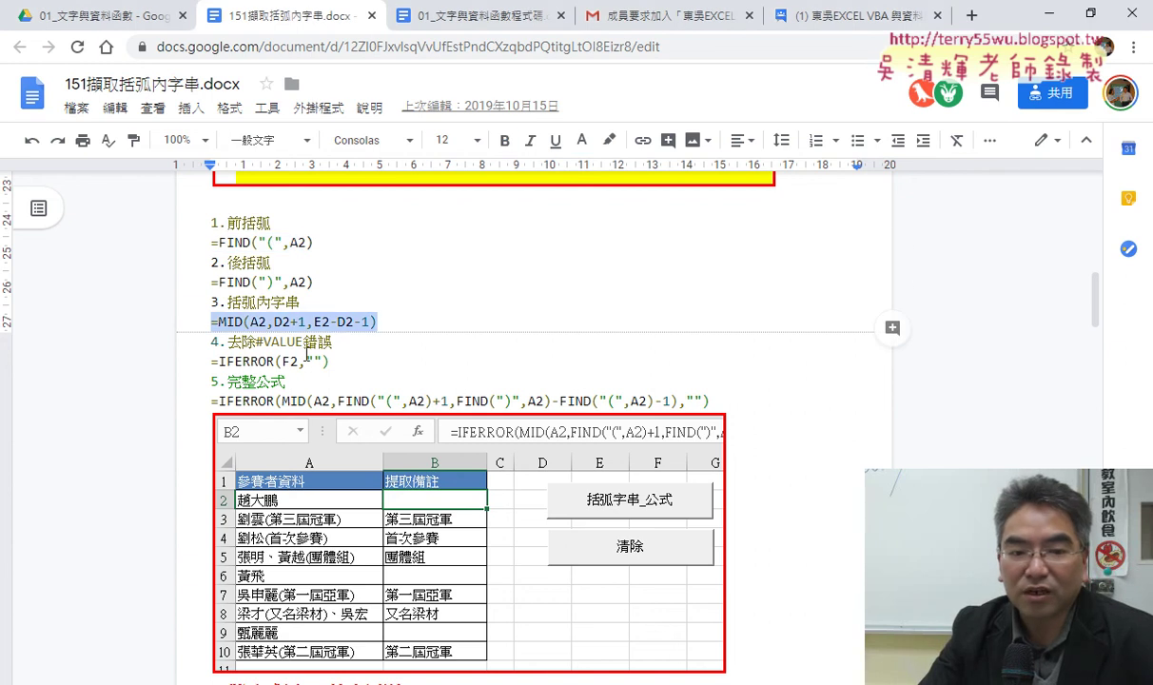
drag(329, 362, 191, 362)
drag(709, 401, 184, 406)
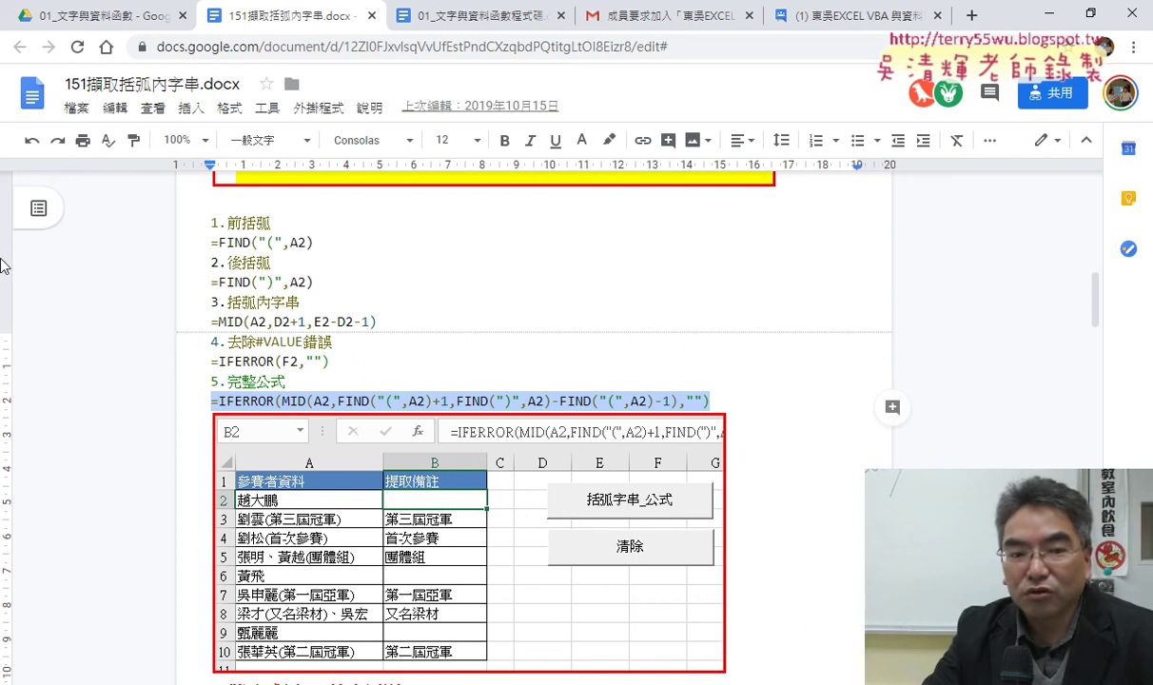
click(1054, 11)
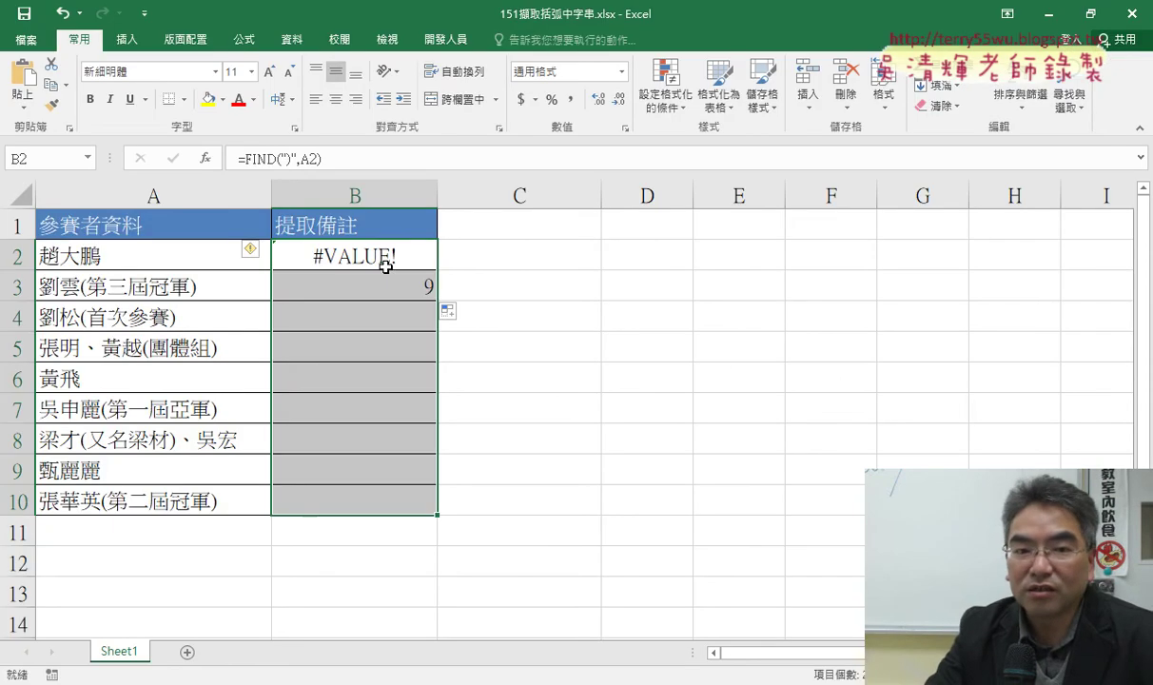
Step: Clear the #VALUE! formula from B2
click(354, 256)
click(377, 284)
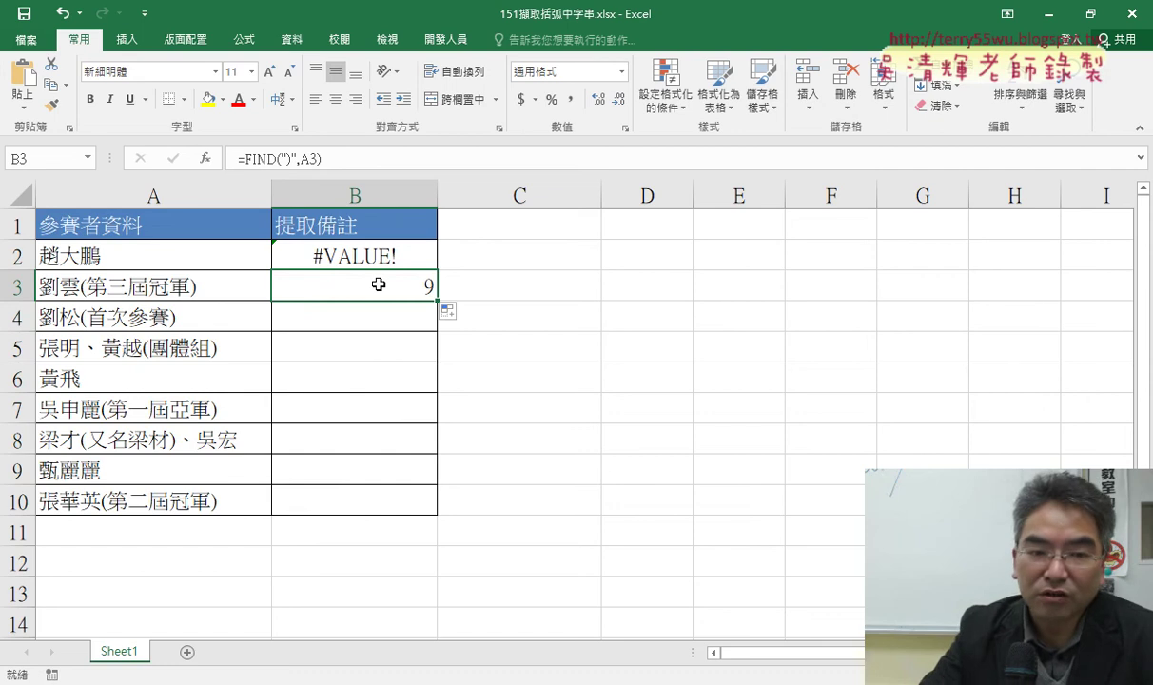
click(380, 255)
key(Delete)
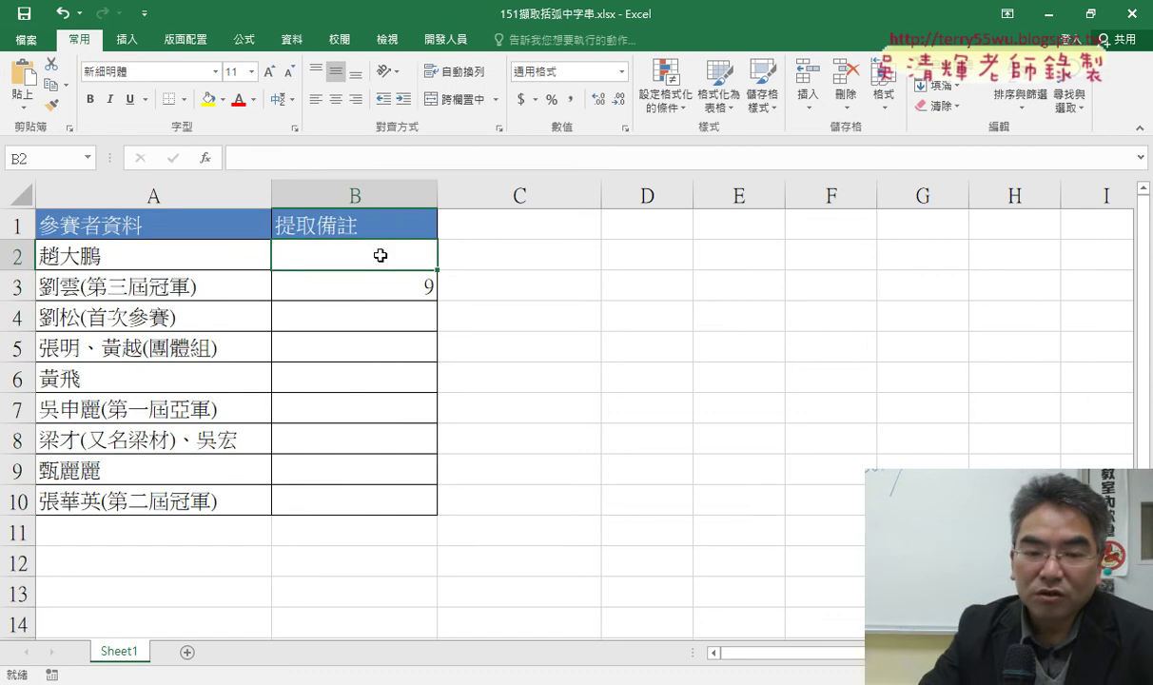
Step: Change B3 to =FIND("(",A3) so it returns 3
click(378, 285)
click(284, 158)
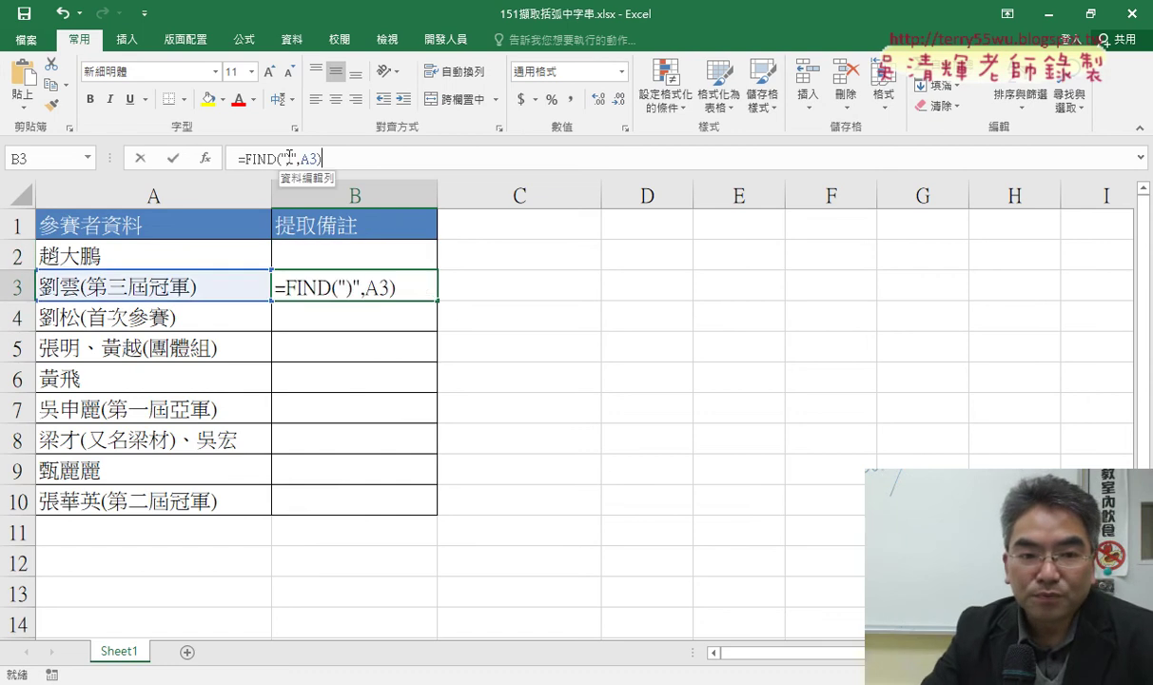
key(BackSpace)
text(()
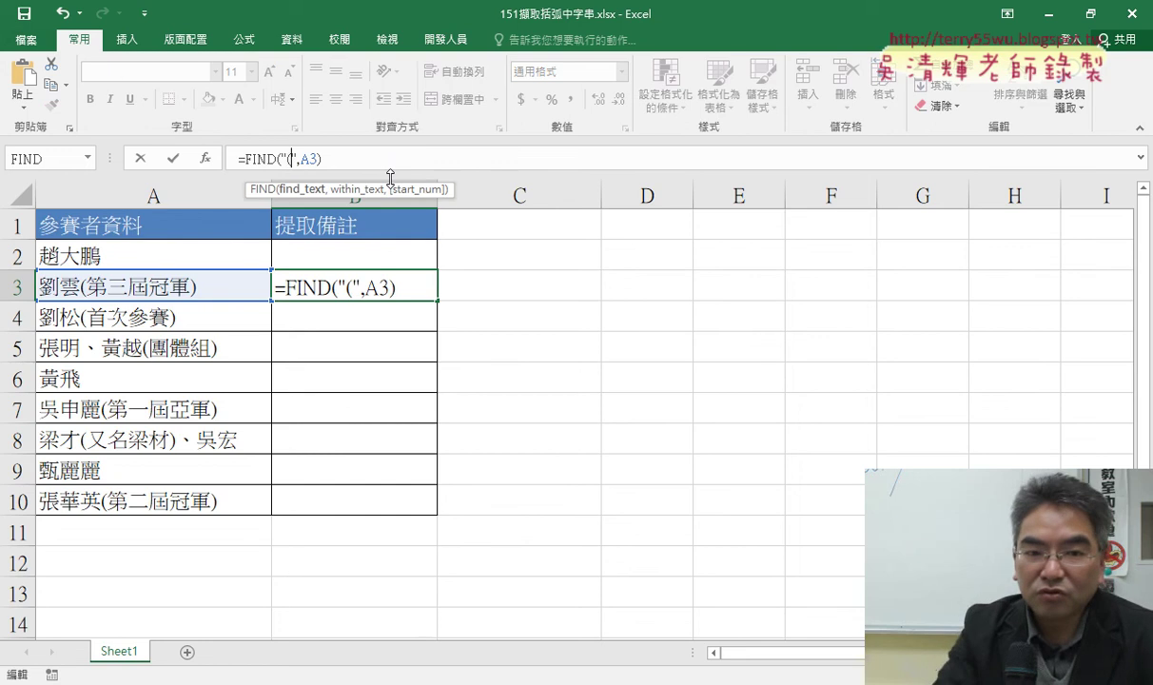
click(175, 160)
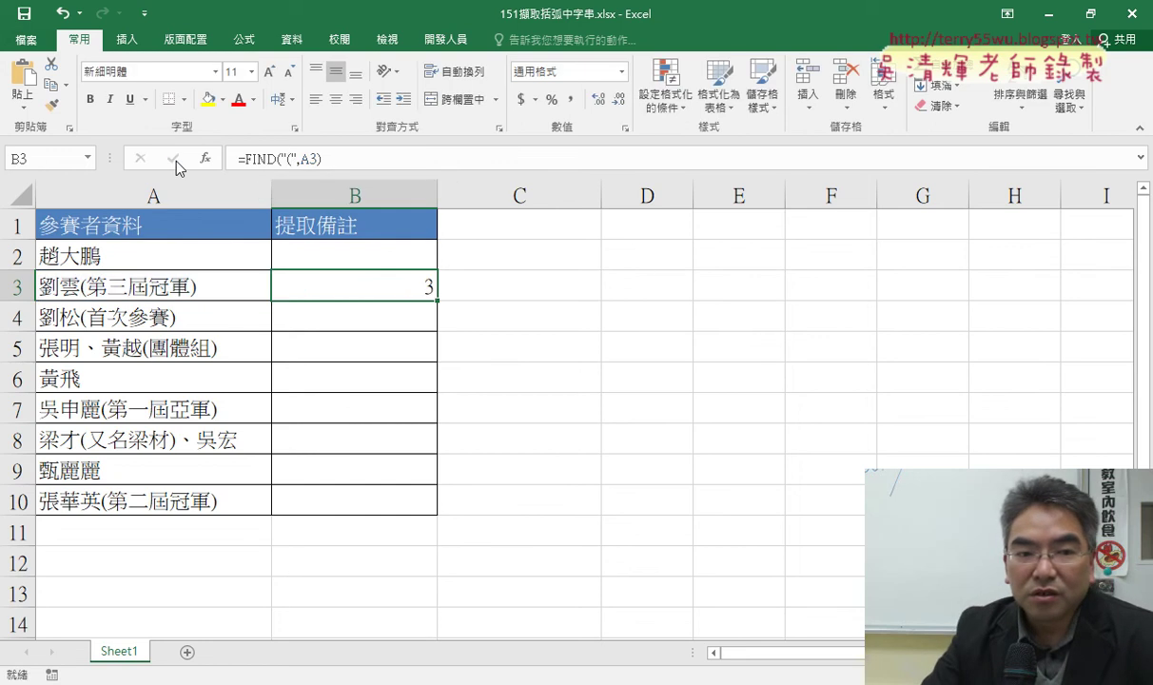
click(282, 159)
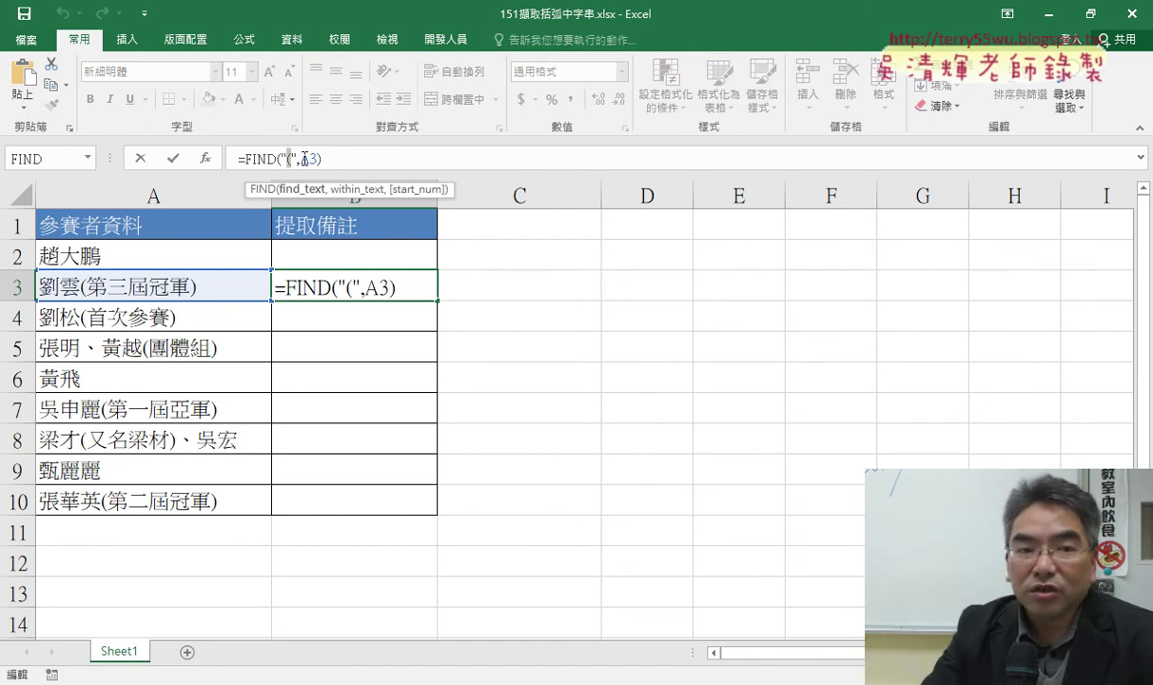
click(140, 160)
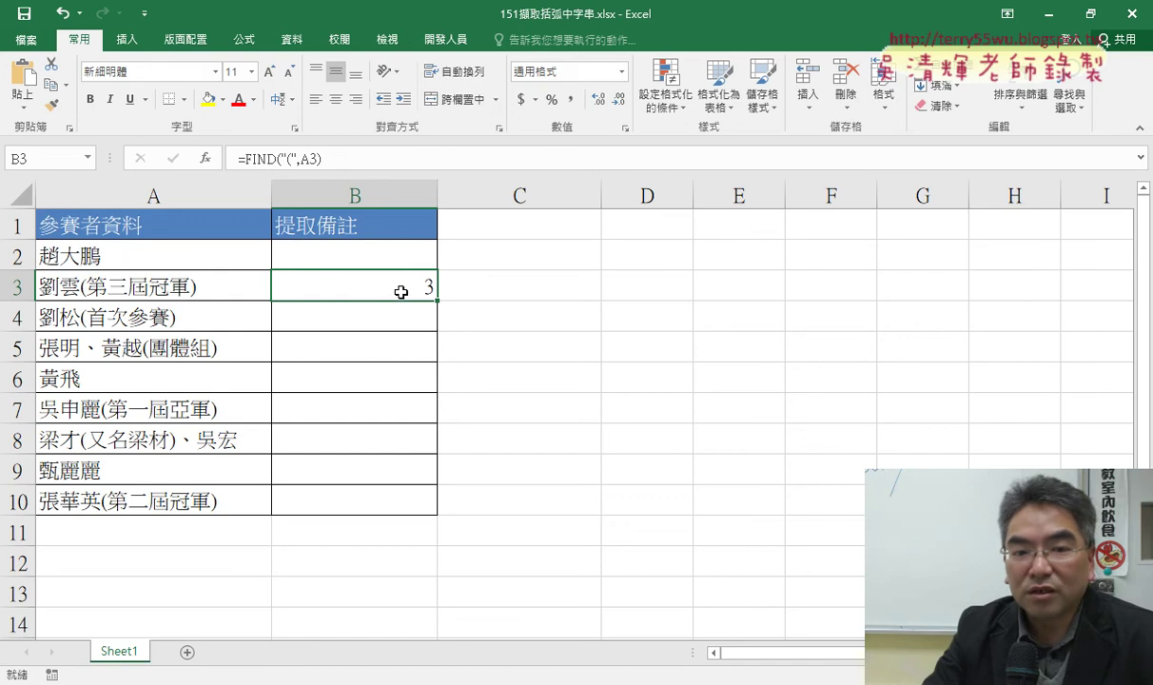
Step: Cut the FIND("(",A3) expression from B3's formula, leaving only '='
click(239, 159)
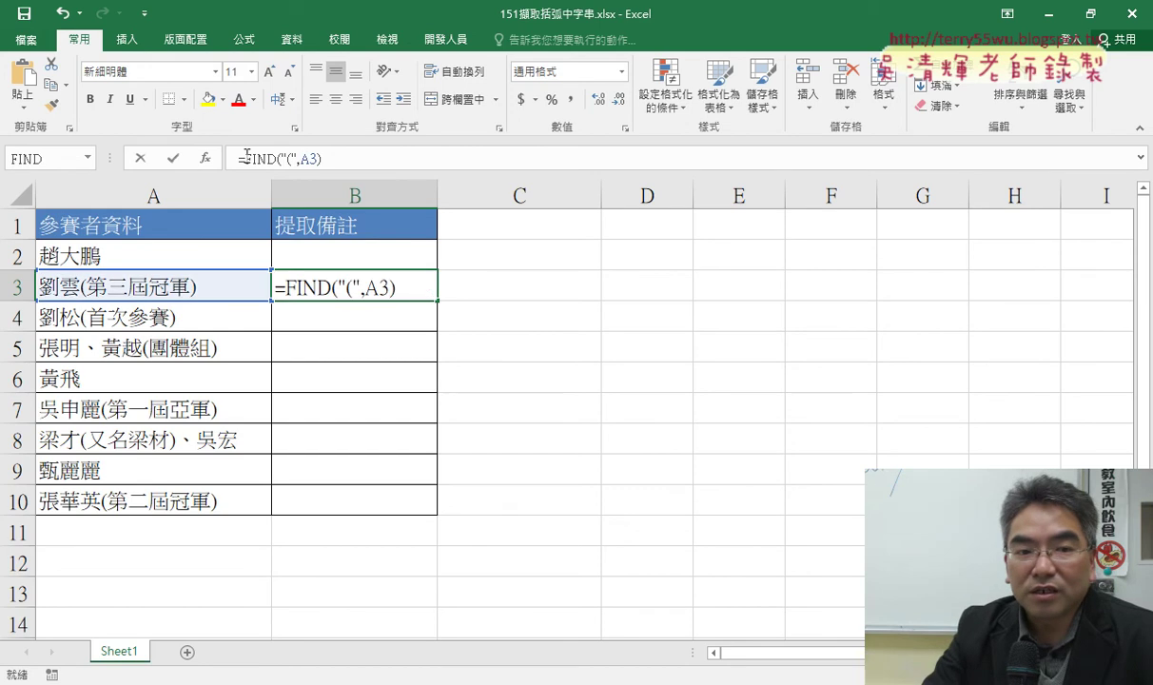
drag(245, 159, 332, 157)
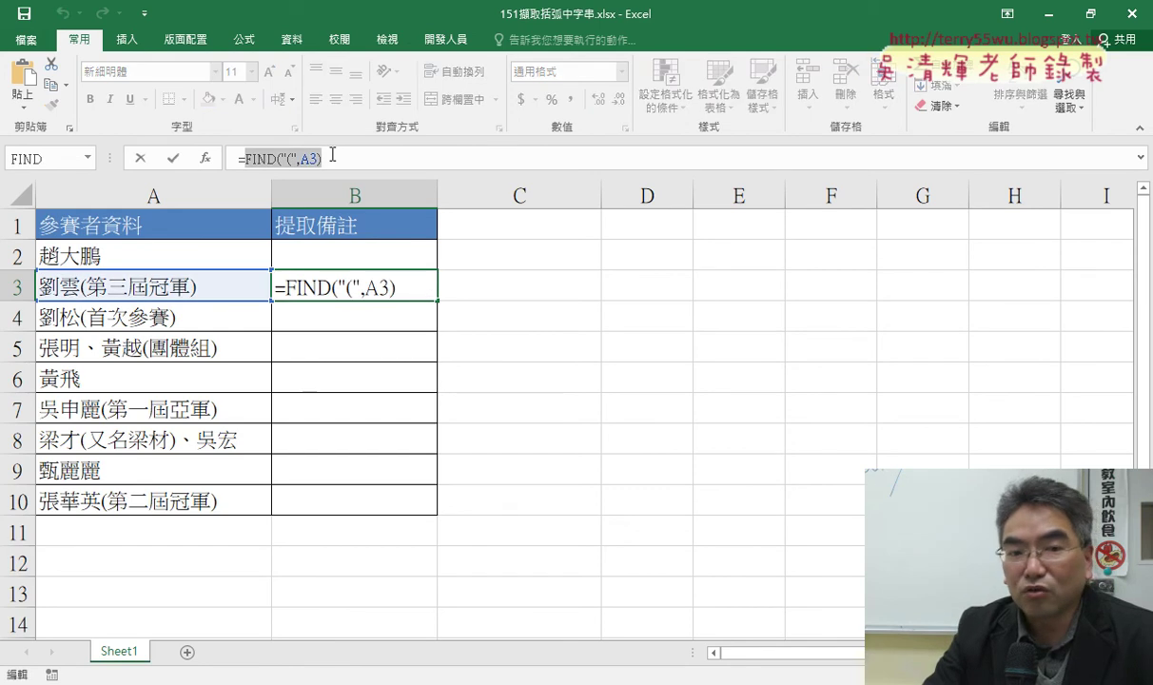
right_click(307, 158)
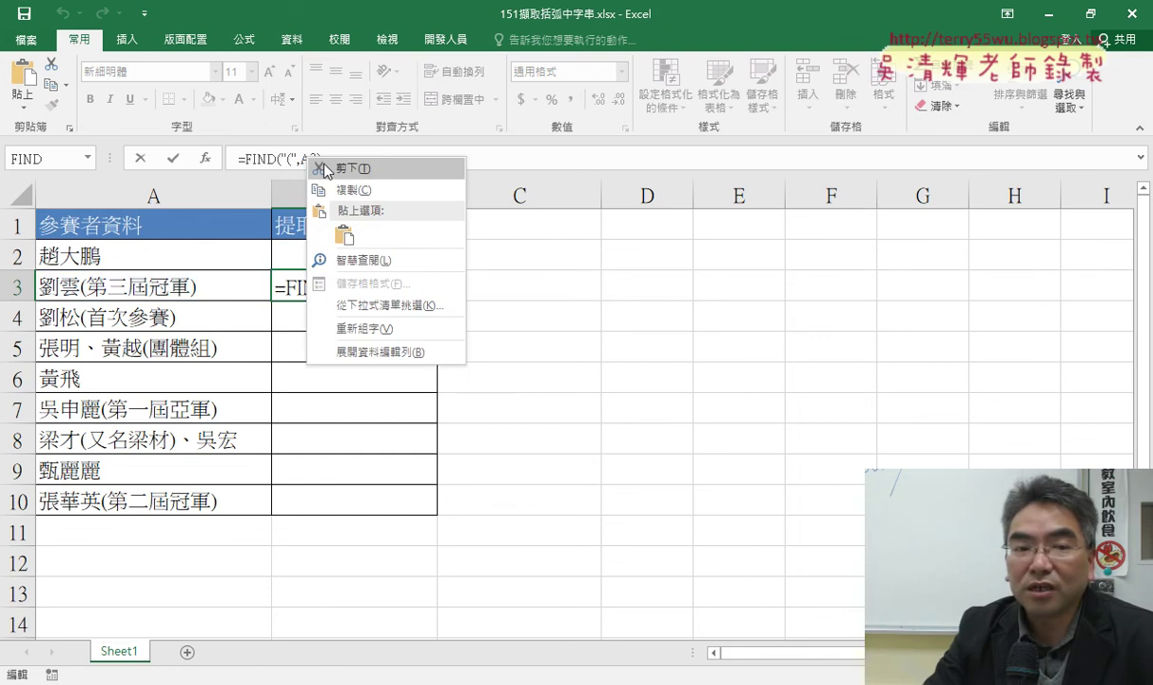
click(326, 167)
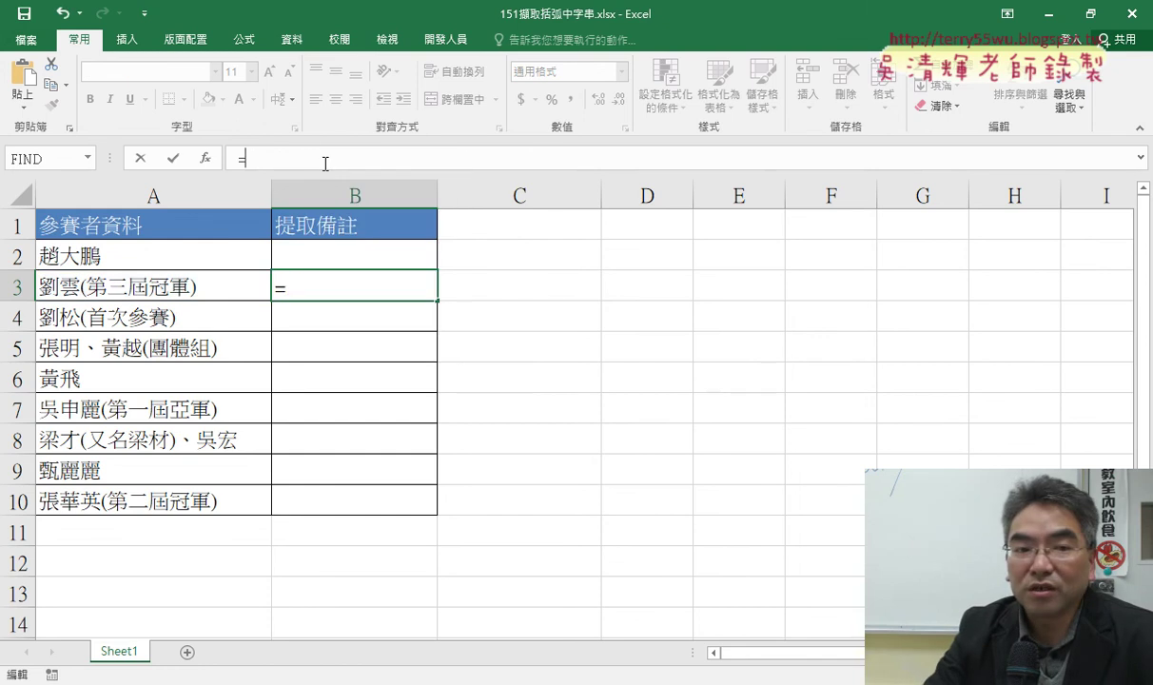
Step: Insert the MID function into B3 from the Text category
click(207, 158)
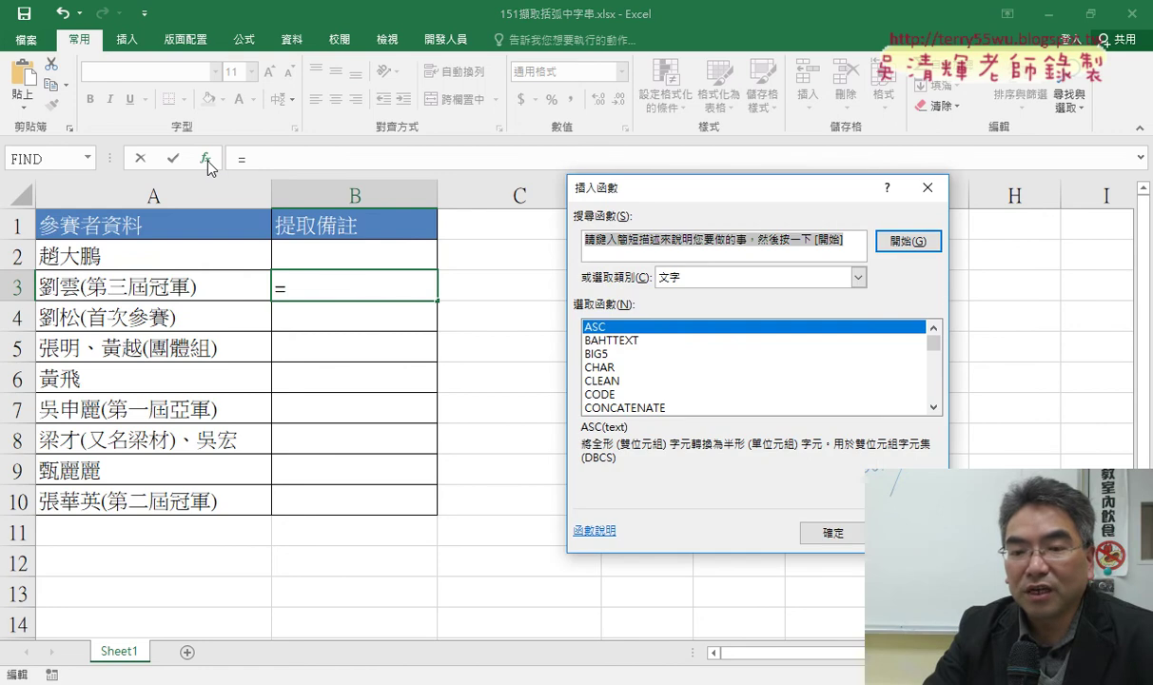
double_click(933, 408)
click(933, 408)
triple_click(933, 408)
double_click(933, 408)
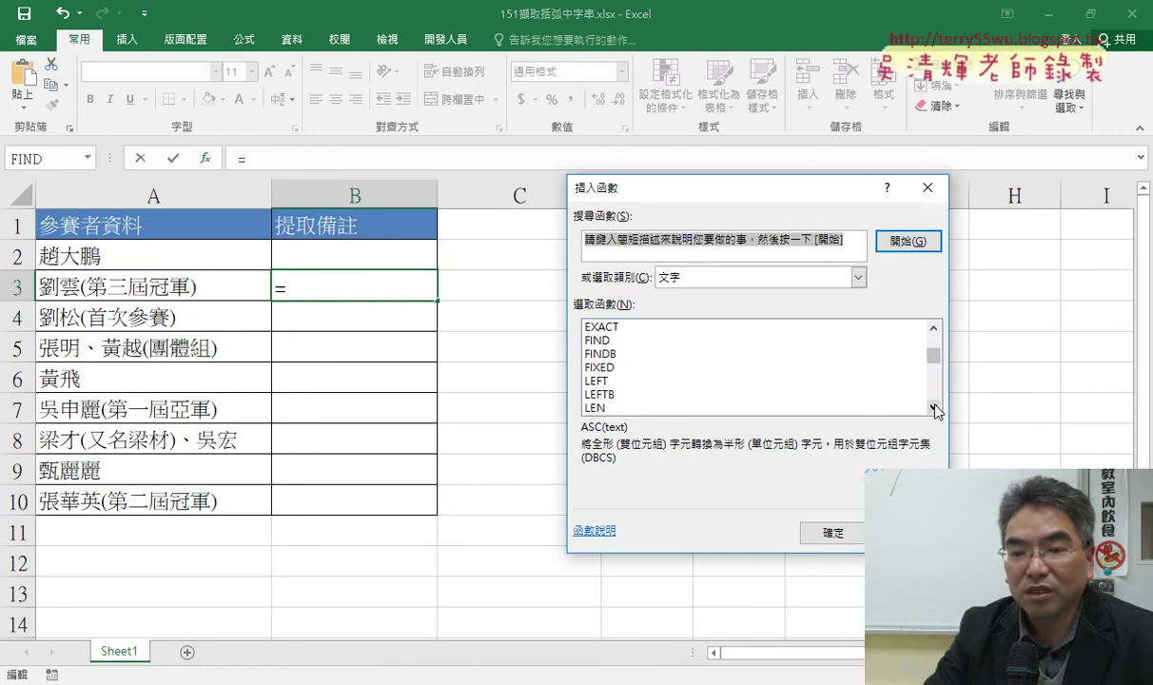
triple_click(933, 408)
double_click(933, 408)
click(933, 408)
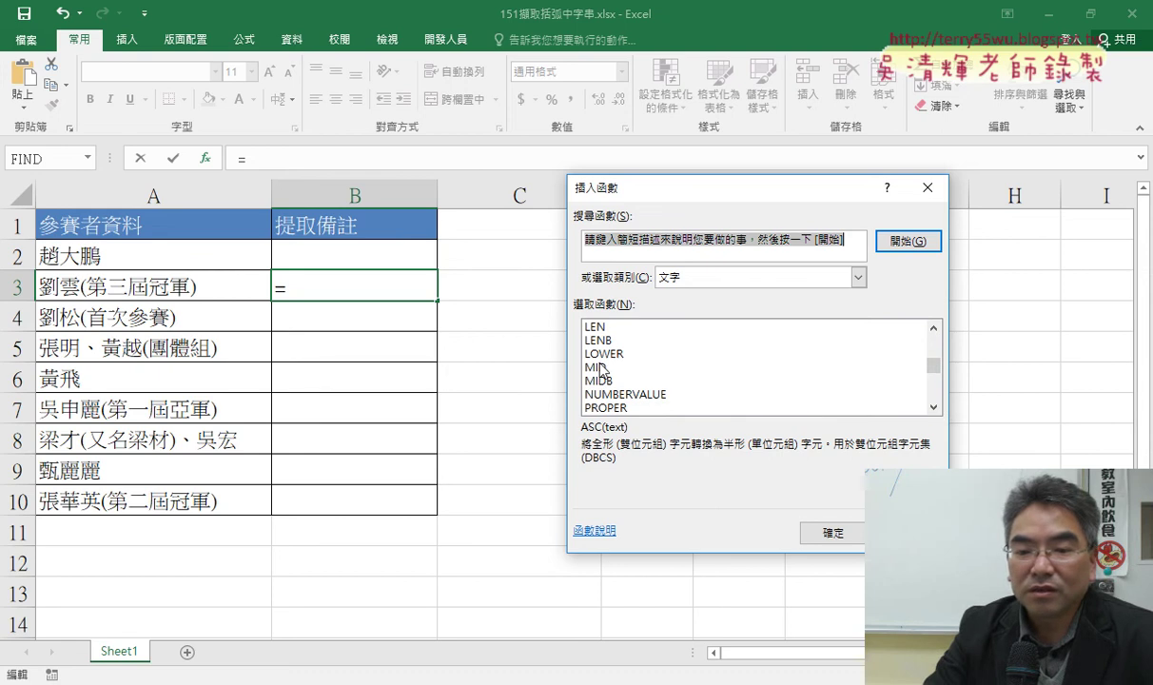
click(595, 367)
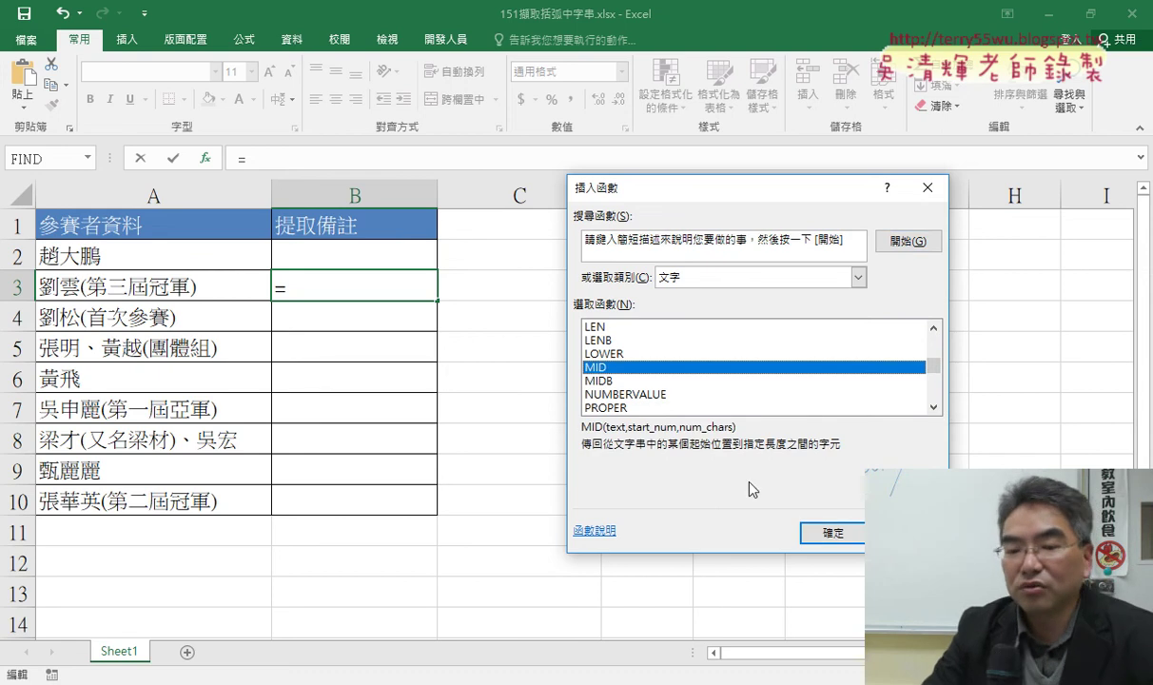
click(833, 530)
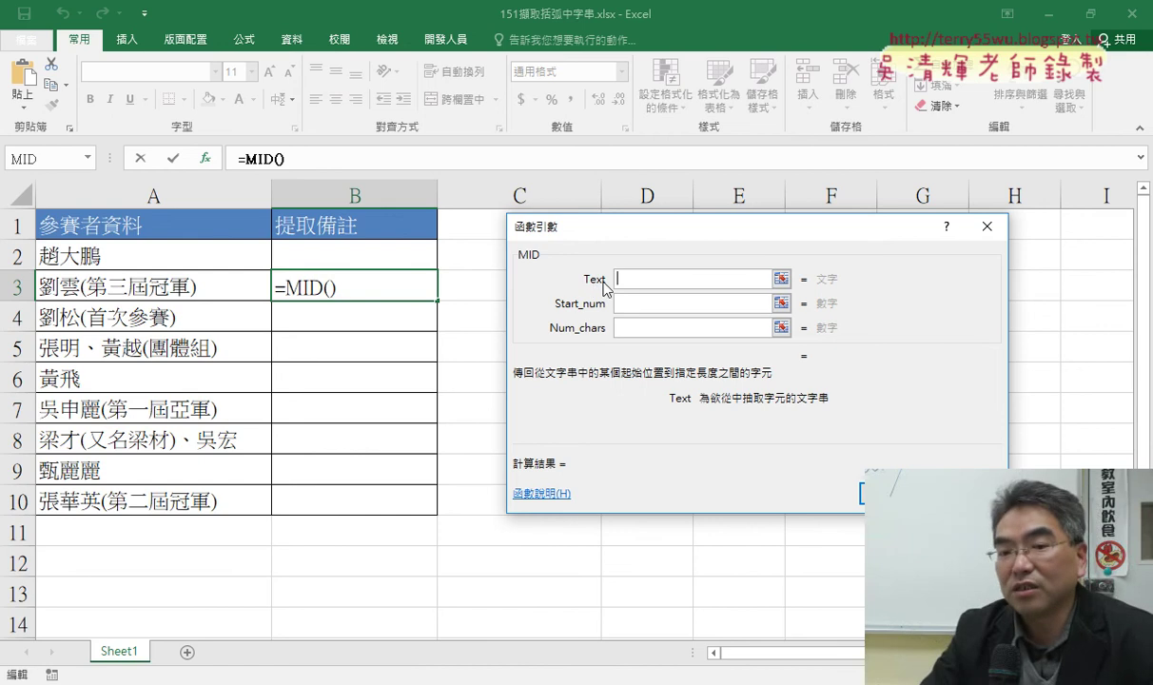
Step: Set MID's Text to A3 and Start_num to the pasted FIND("(",A3)+1
click(130, 284)
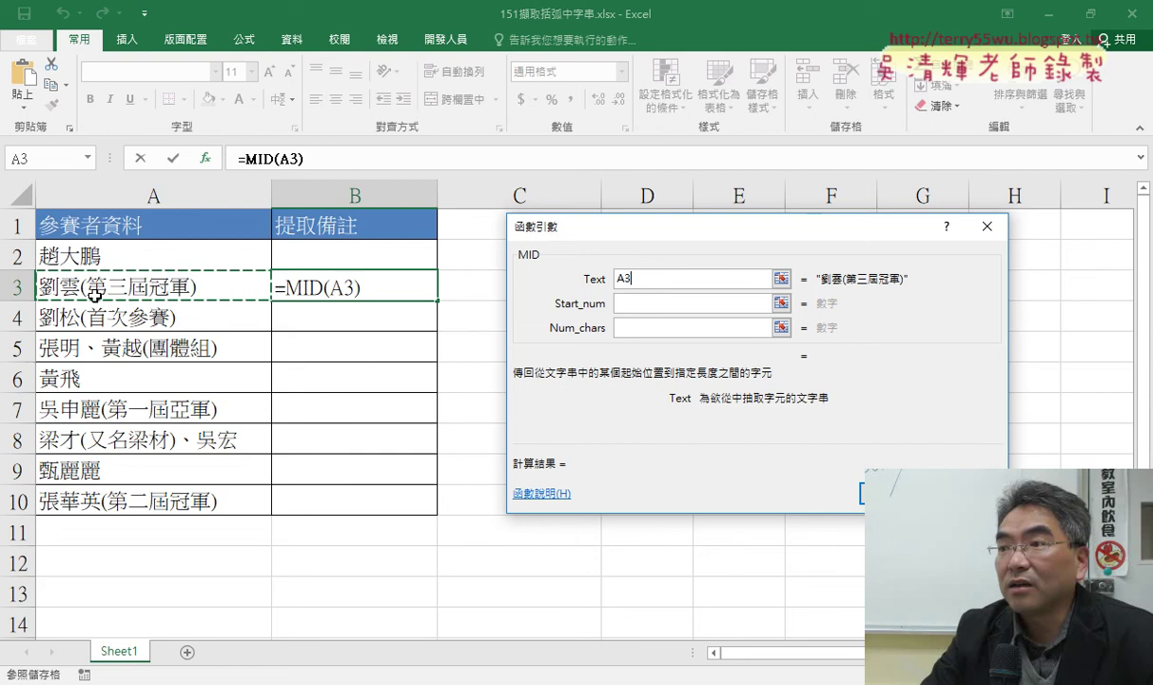
click(643, 305)
right_click(639, 305)
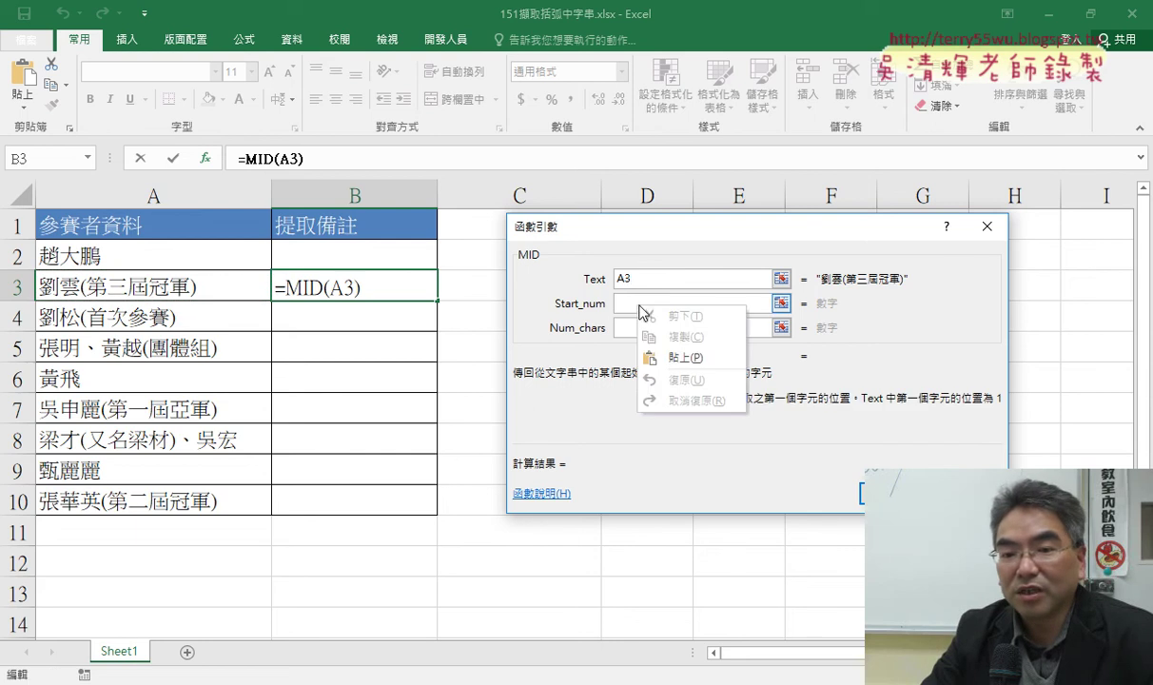
click(681, 359)
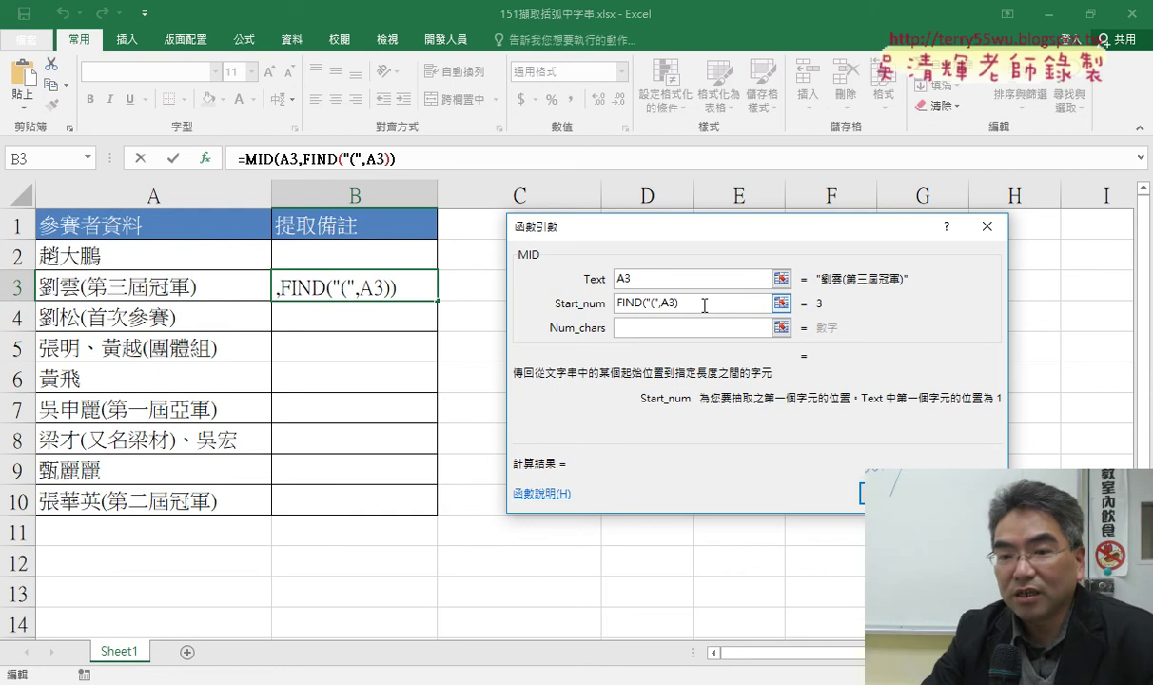
text(+1)
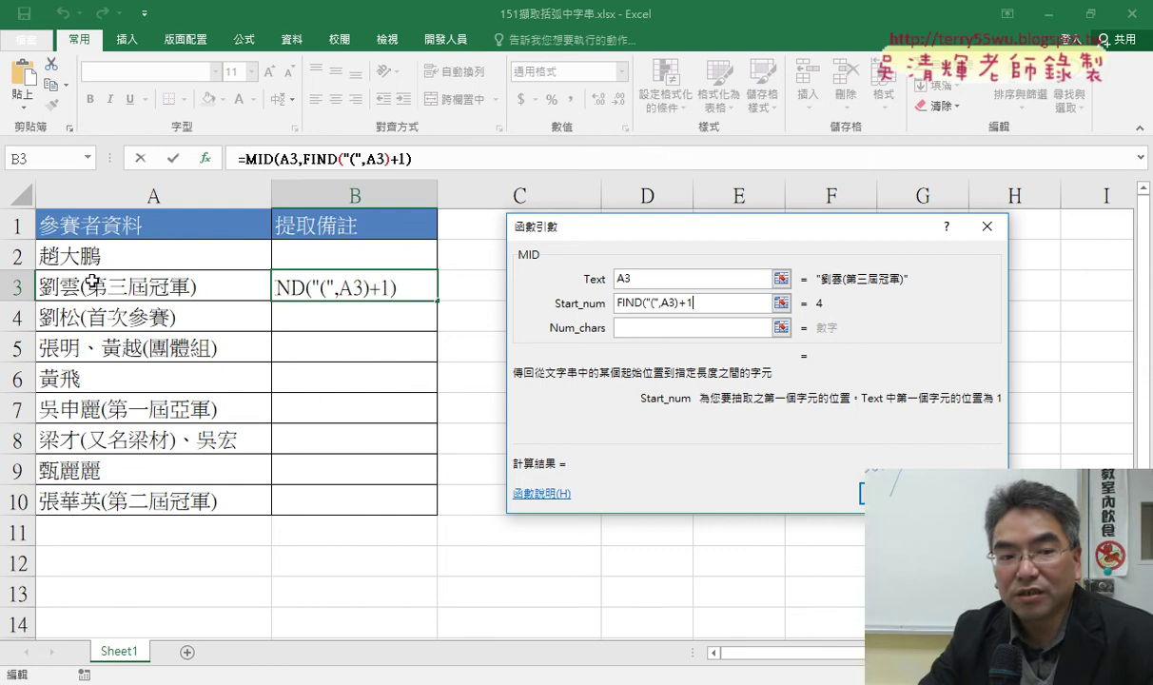
click(632, 327)
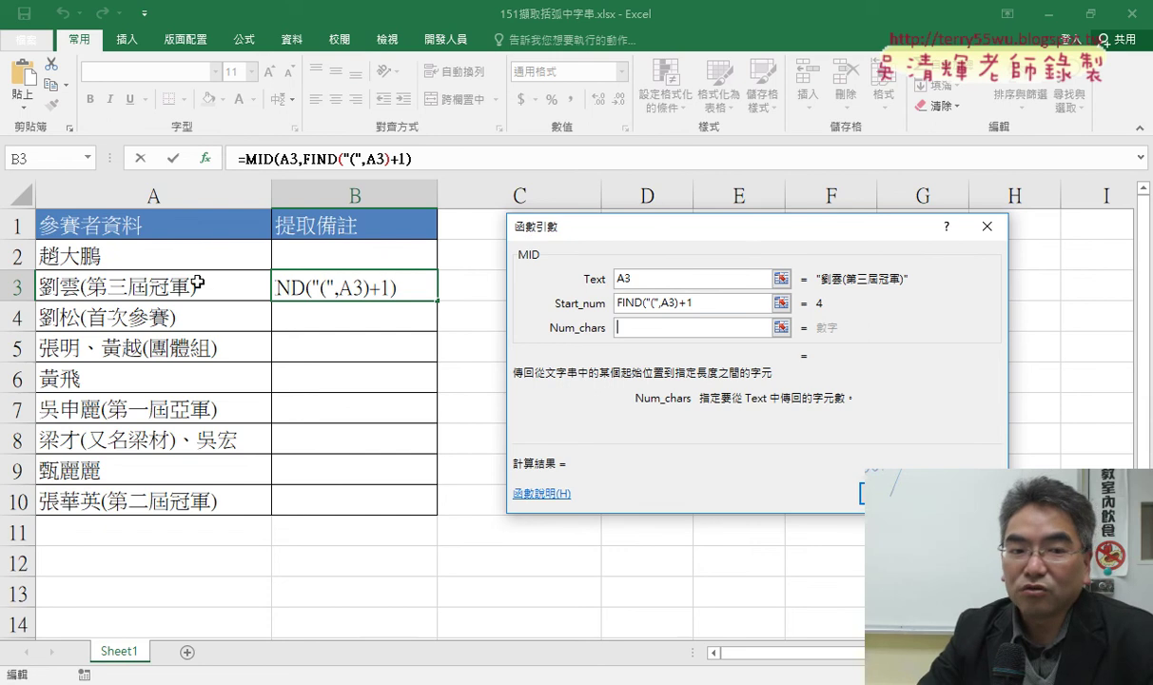
right_click(645, 328)
Step: Set MID's Num_chars to FIND(")",A3)-FIND("(",A3)-1
click(683, 367)
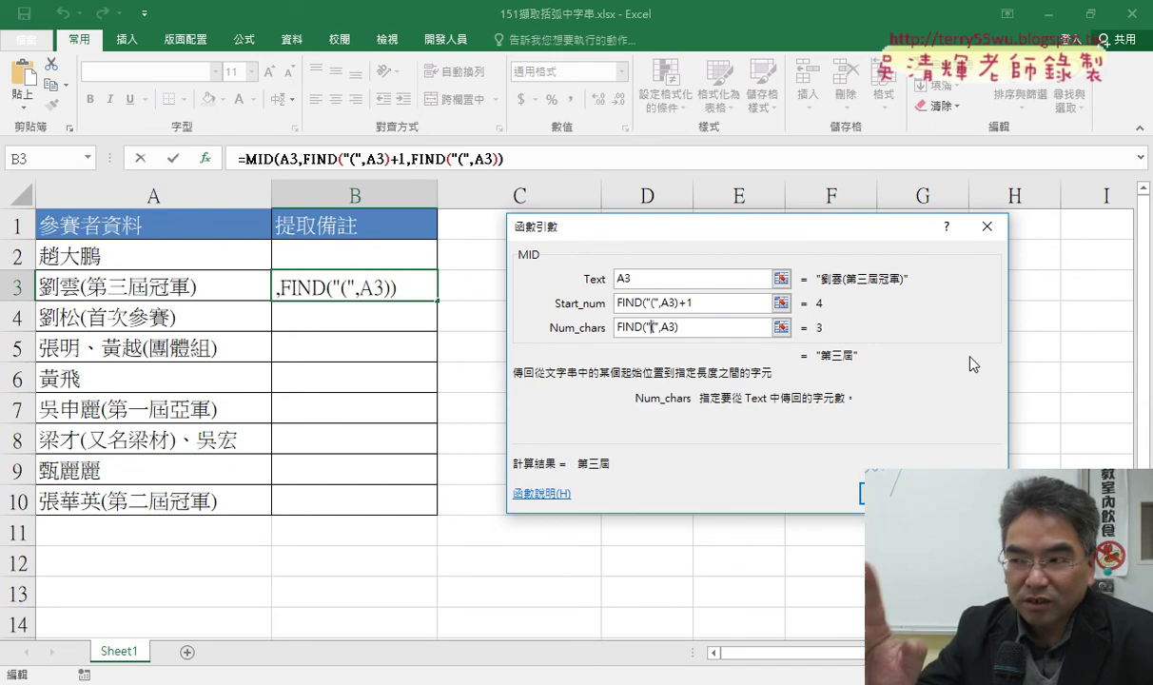
key(BackSpace)
text())
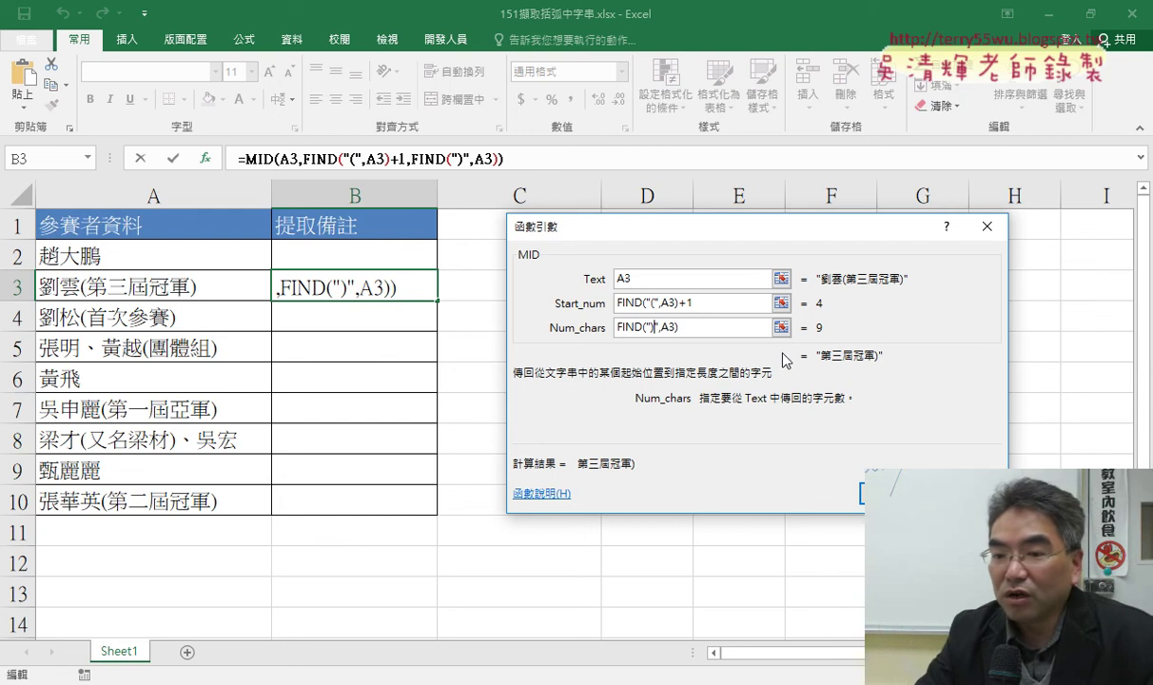
text(-)
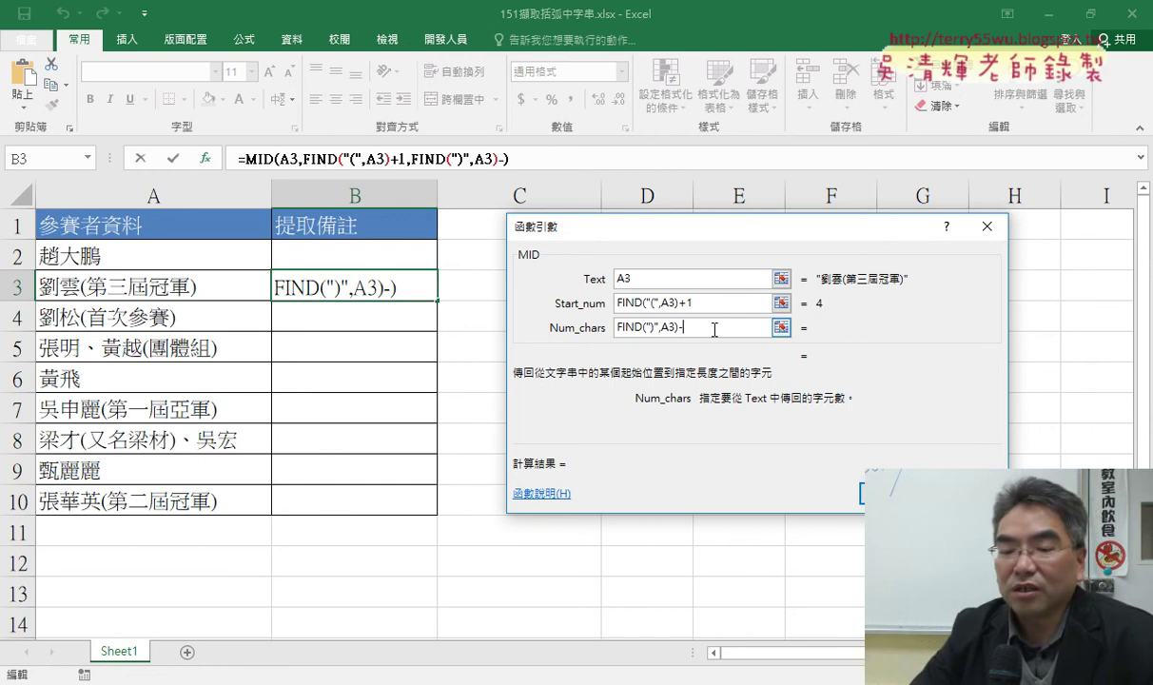
right_click(713, 328)
click(712, 375)
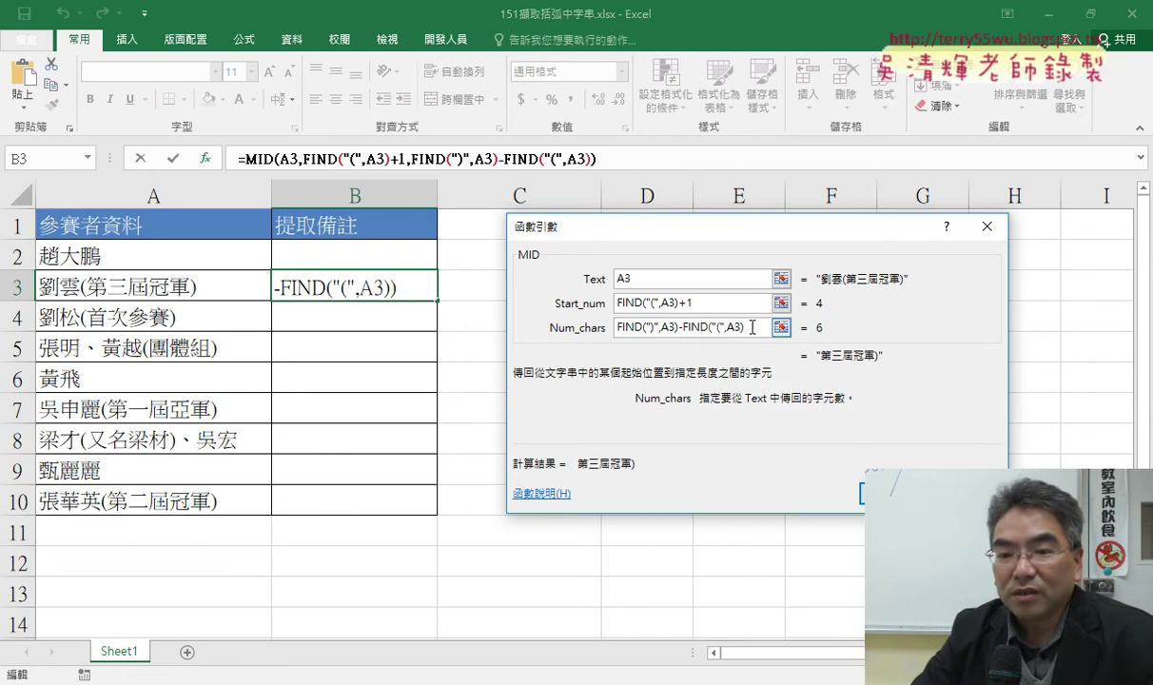
drag(752, 328, 681, 328)
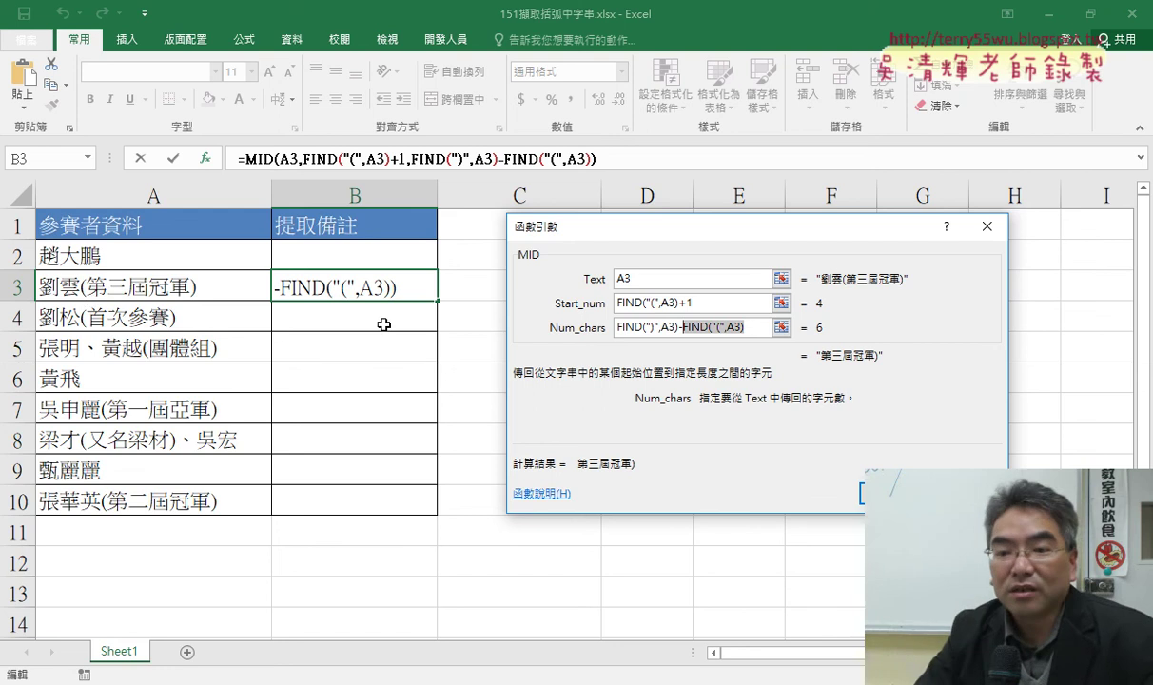
click(766, 327)
text(-)
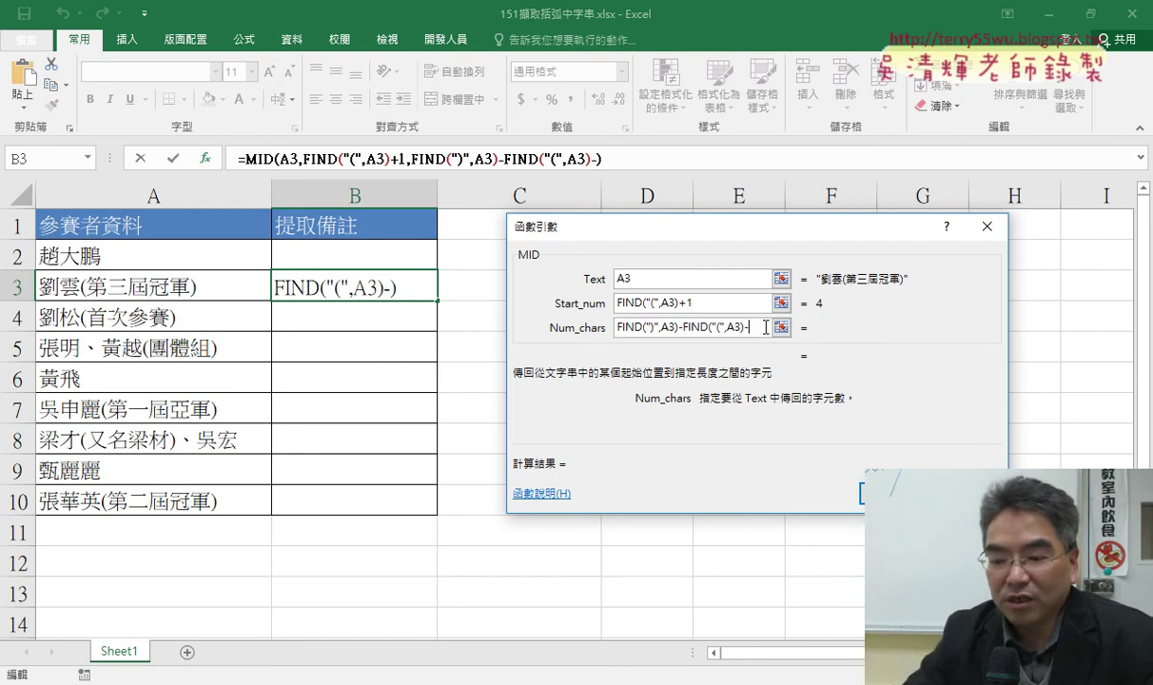
text(1)
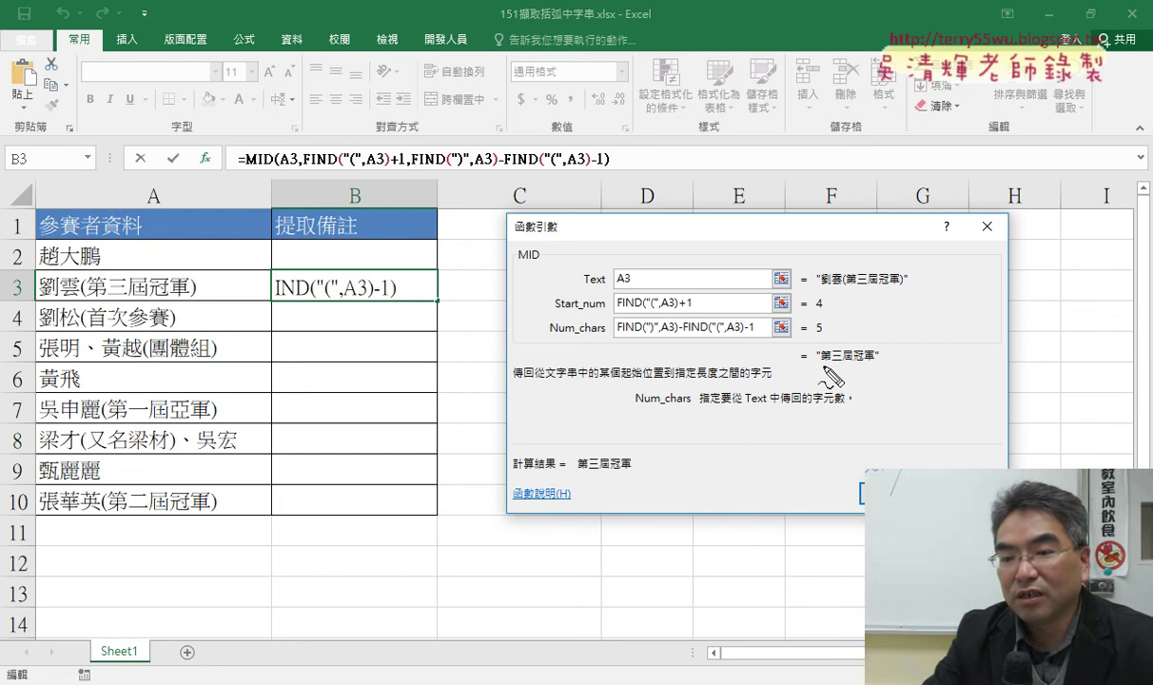
Step: Annotate MID's arguments and their results (A3, 4, 5, 第三屆冠軍) with pen marks, then clear them
drag(822, 363, 872, 361)
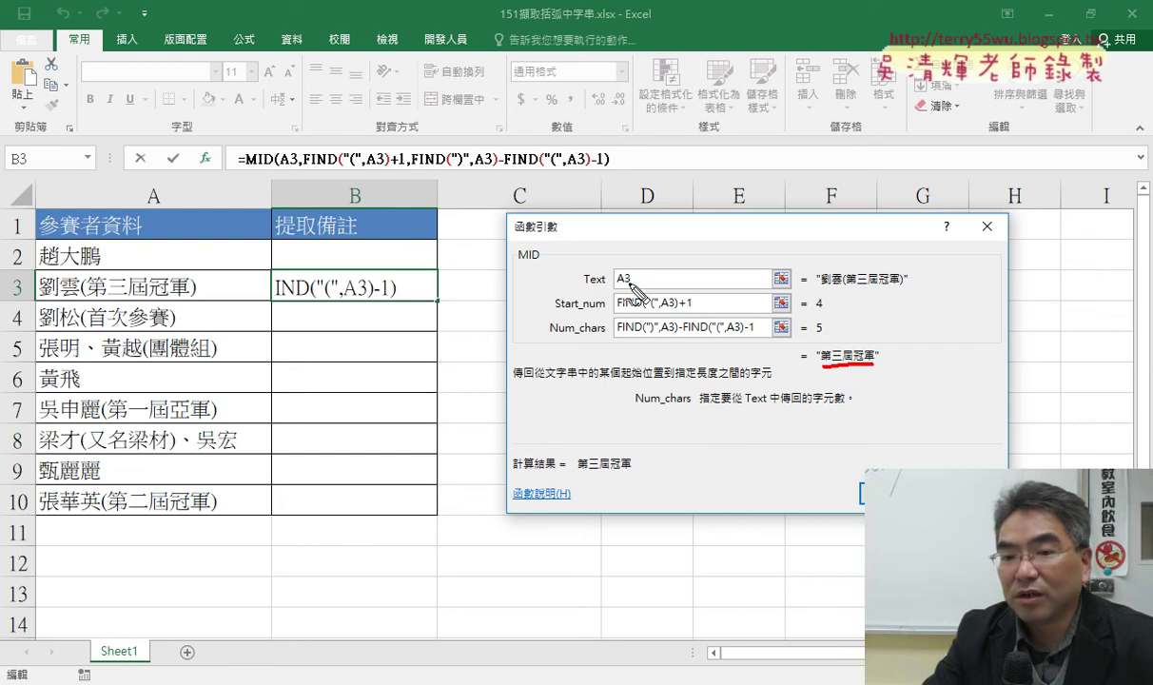
drag(617, 286, 632, 285)
drag(830, 284, 902, 283)
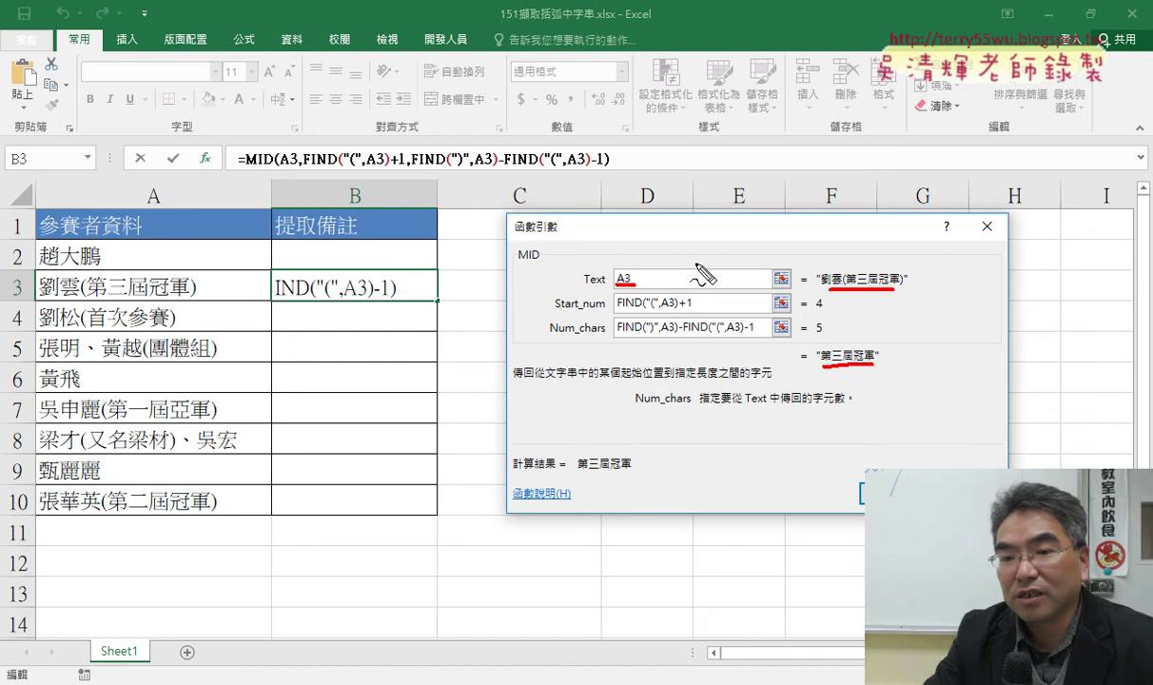
drag(625, 269, 845, 241)
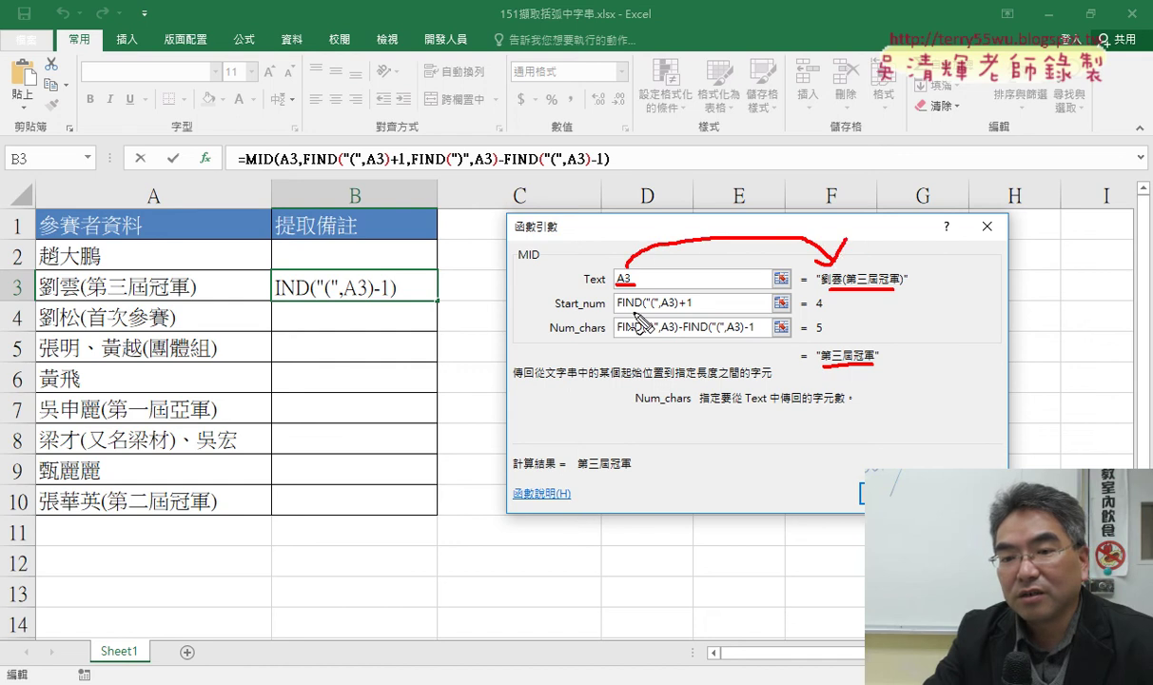
drag(612, 308, 692, 307)
drag(815, 307, 824, 306)
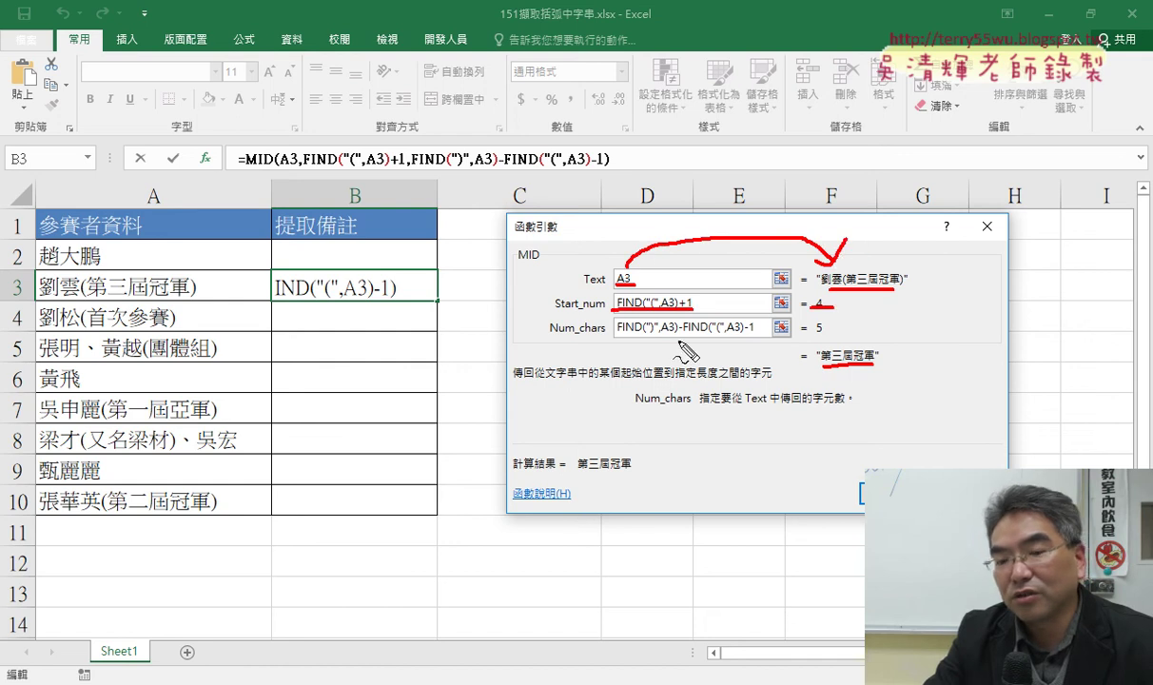
drag(615, 335, 828, 335)
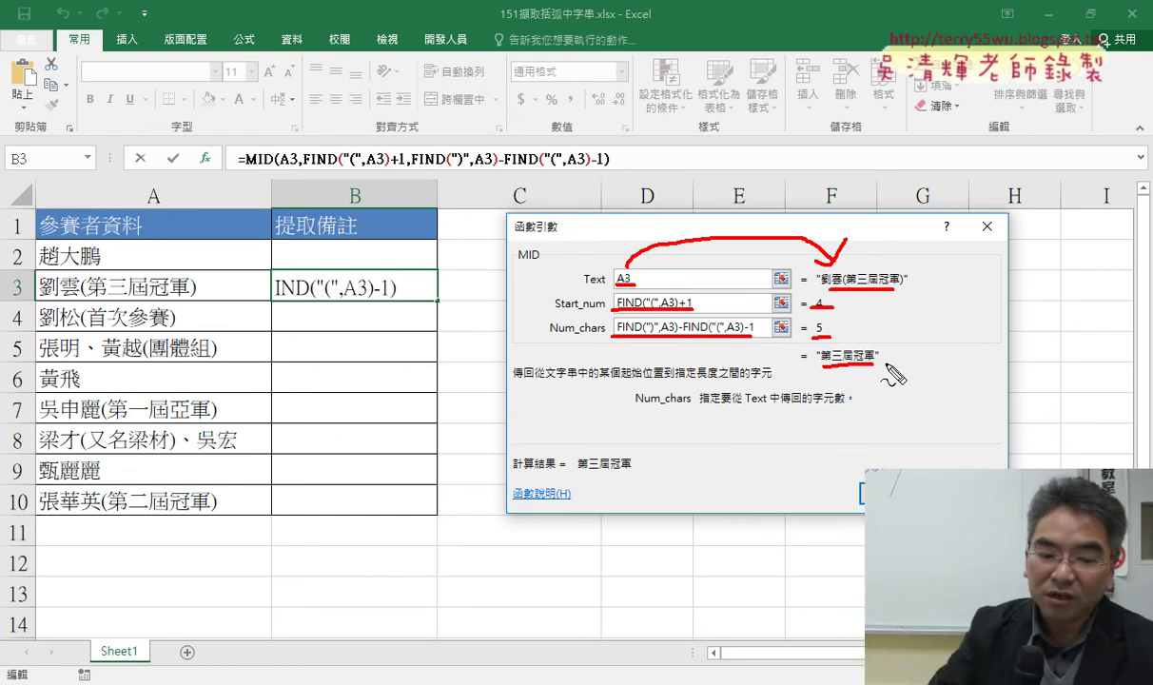
key(Escape)
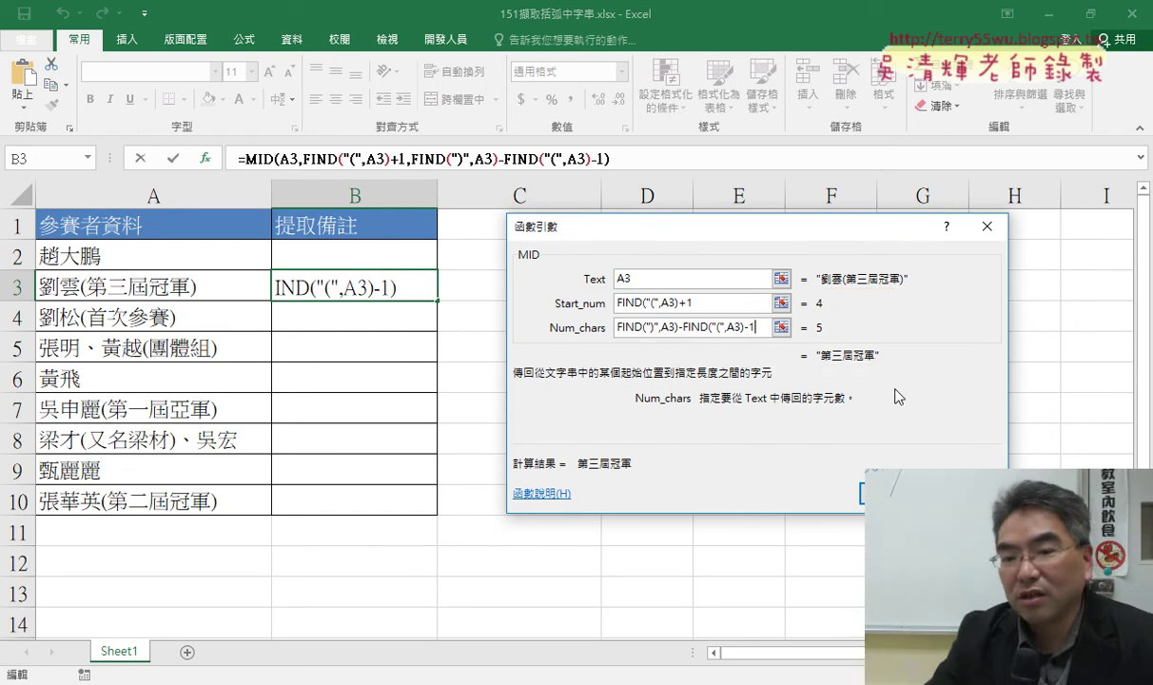
Step: Highlight the full MID formula, clear the ink, and commit it in B3
click(536, 159)
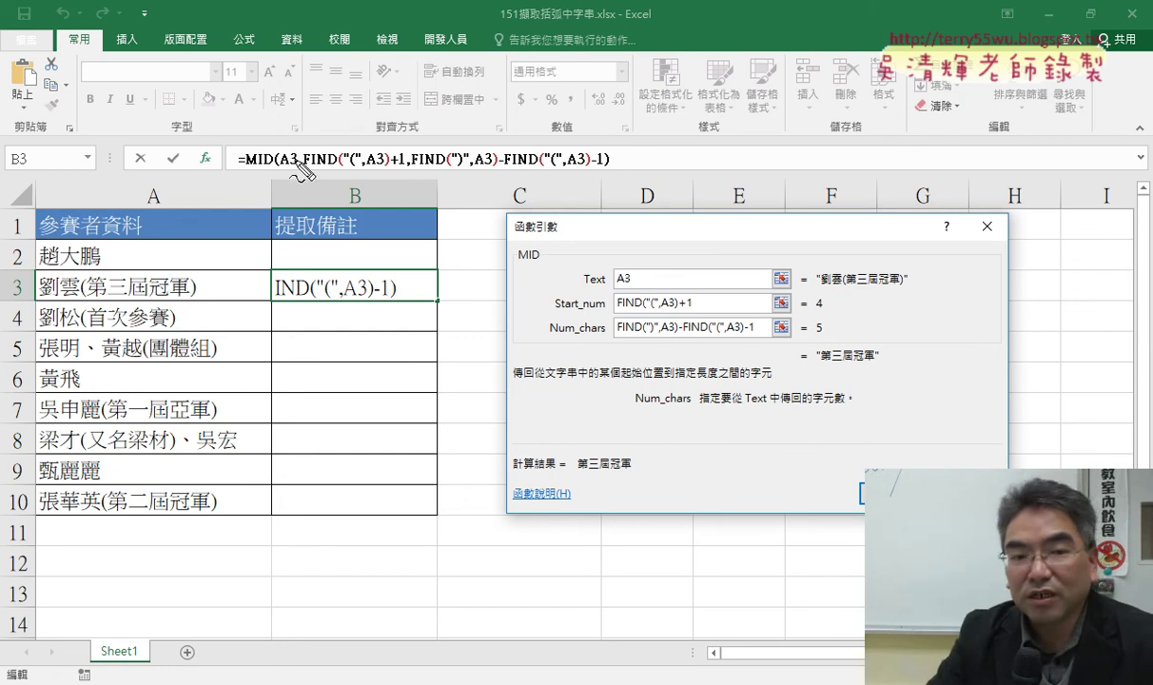
drag(241, 171, 607, 172)
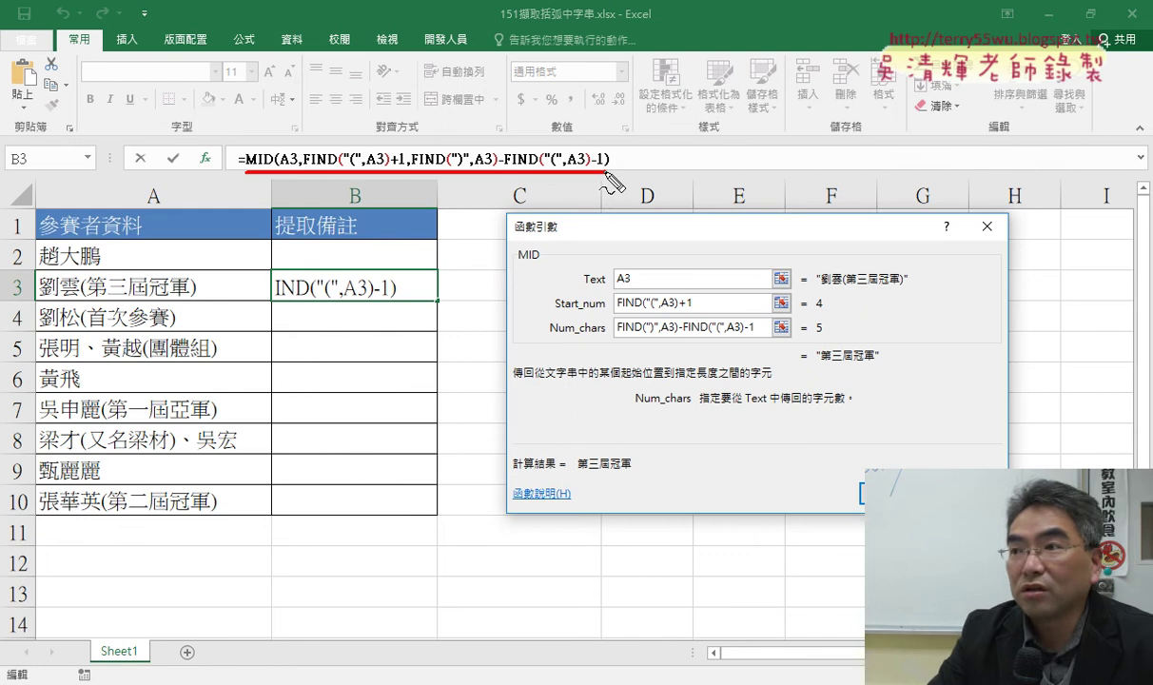
drag(521, 243, 535, 340)
mouse_move(563, 249)
mouse_down()
mouse_move(797, 245)
mouse_move(708, 344)
mouse_move(535, 342)
mouse_up()
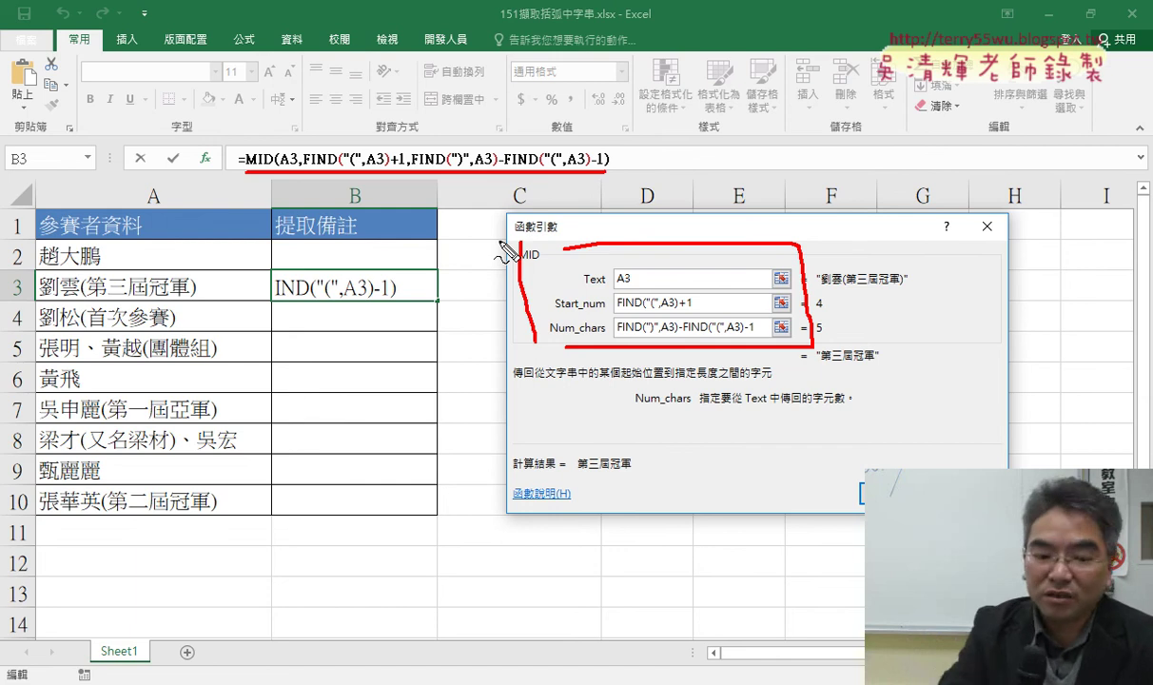
key(Escape)
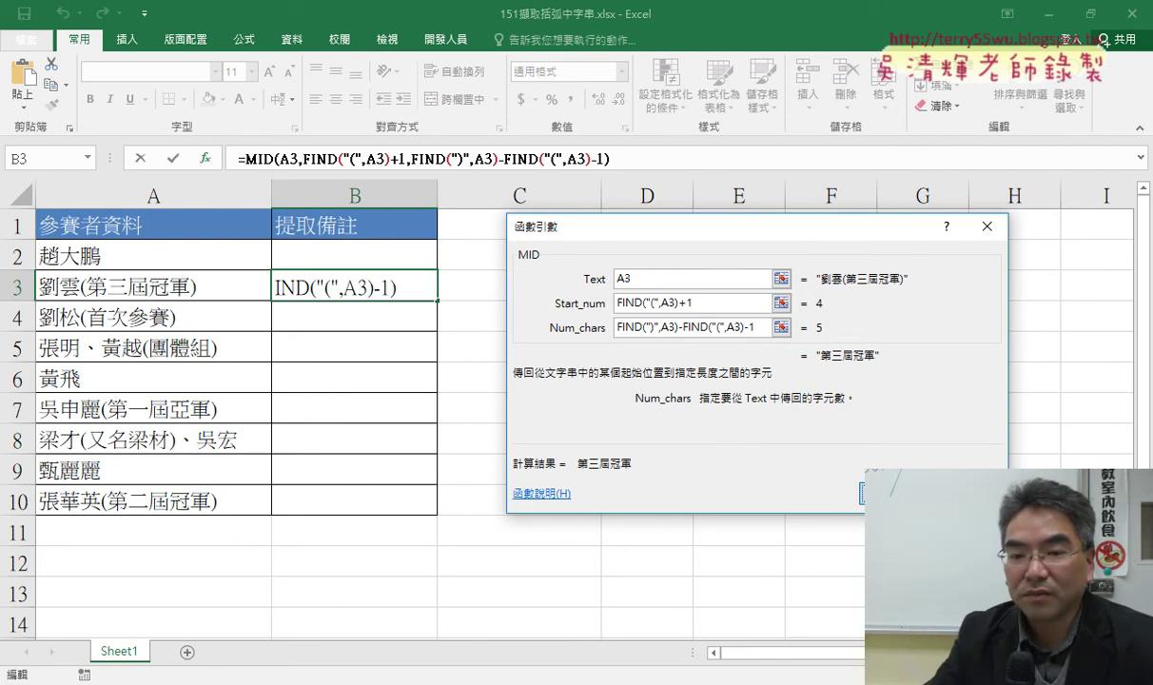
key(Return)
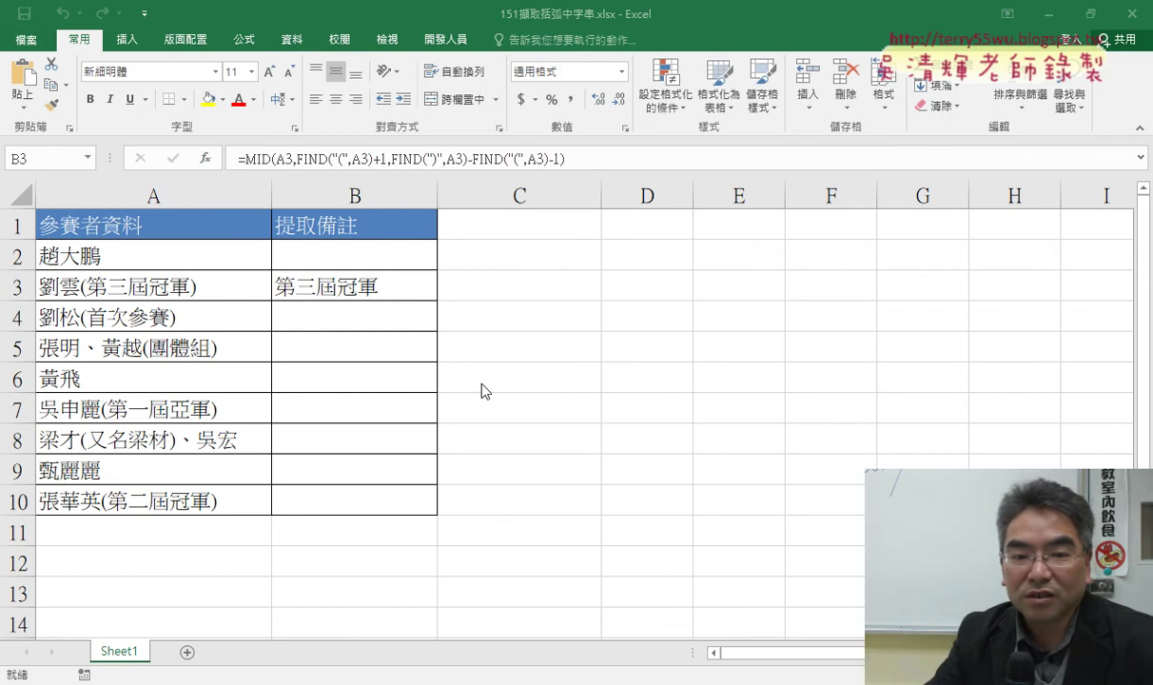
Step: Fill B3's MID formula down to B10 and up into B2
click(409, 294)
drag(438, 302, 438, 512)
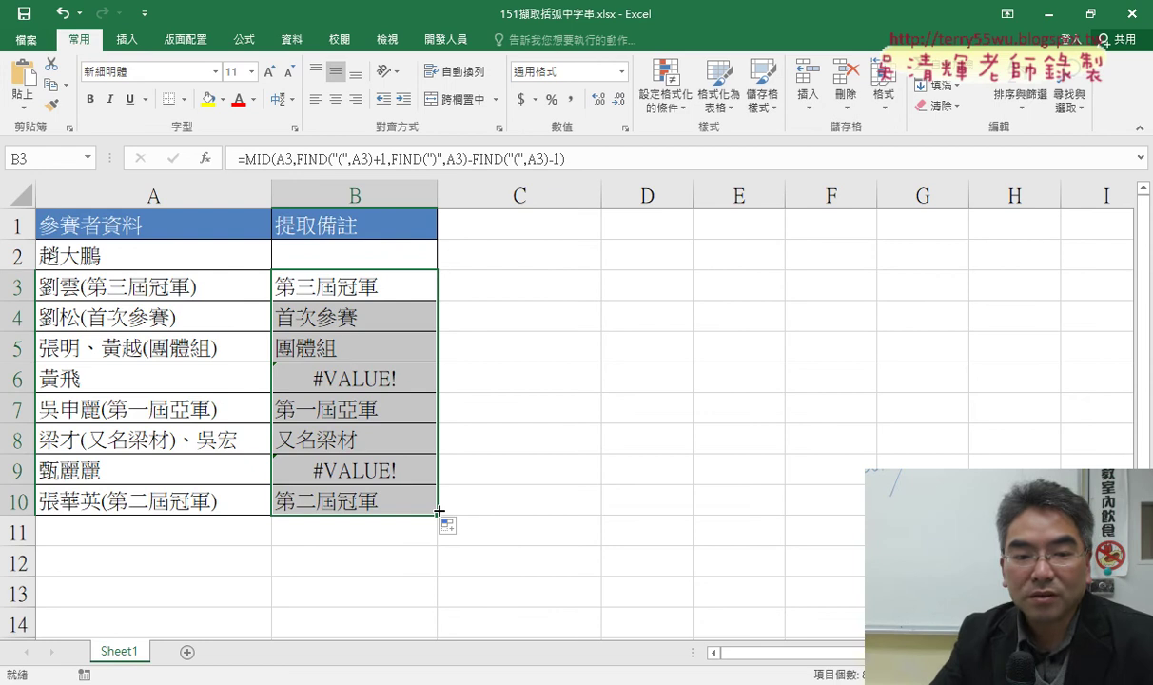
click(369, 276)
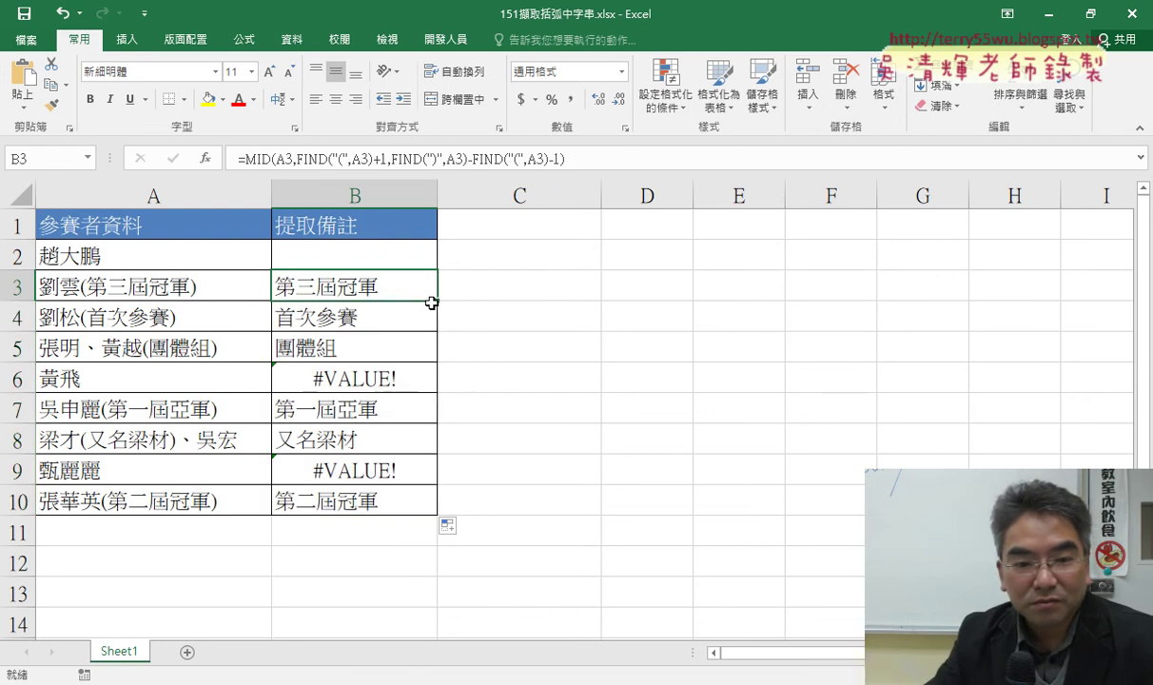
drag(434, 299, 440, 248)
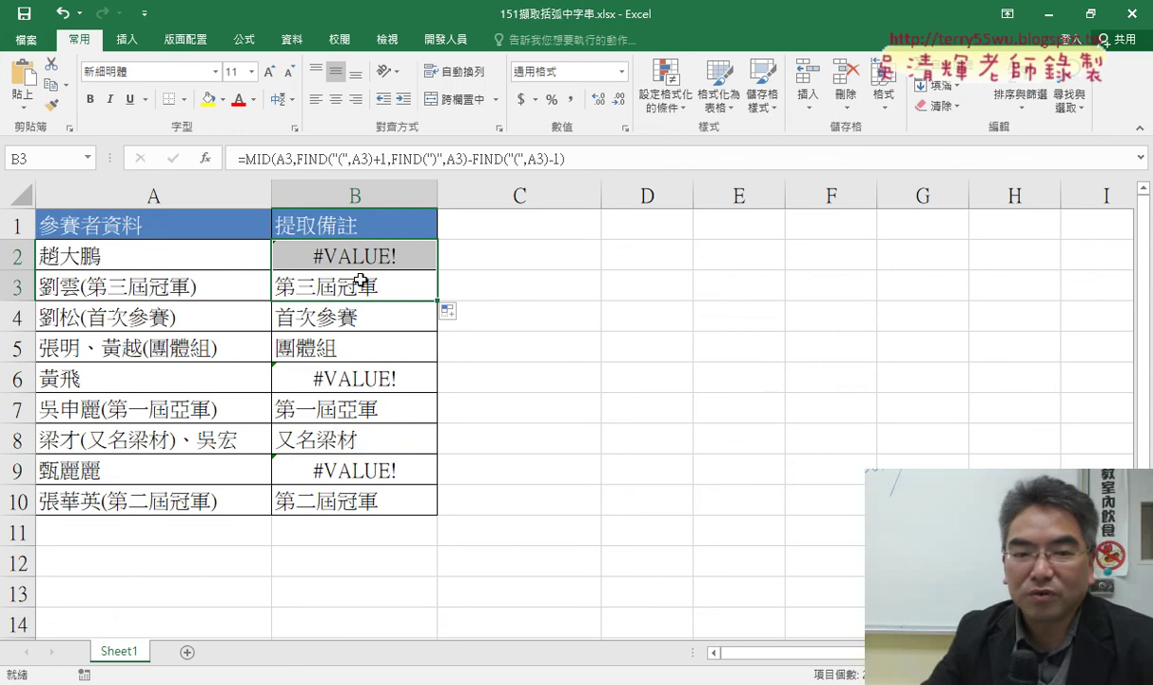
Step: Select B2 and mark its entire MID formula text in the formula bar
click(361, 281)
click(376, 256)
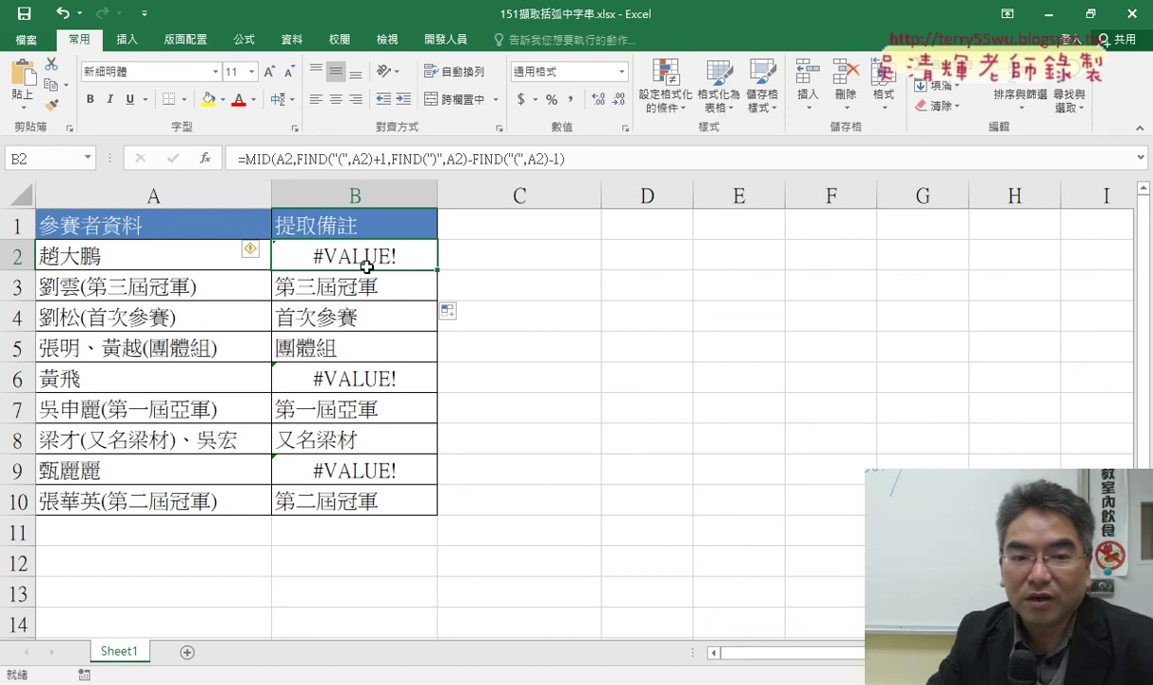
drag(237, 158, 597, 155)
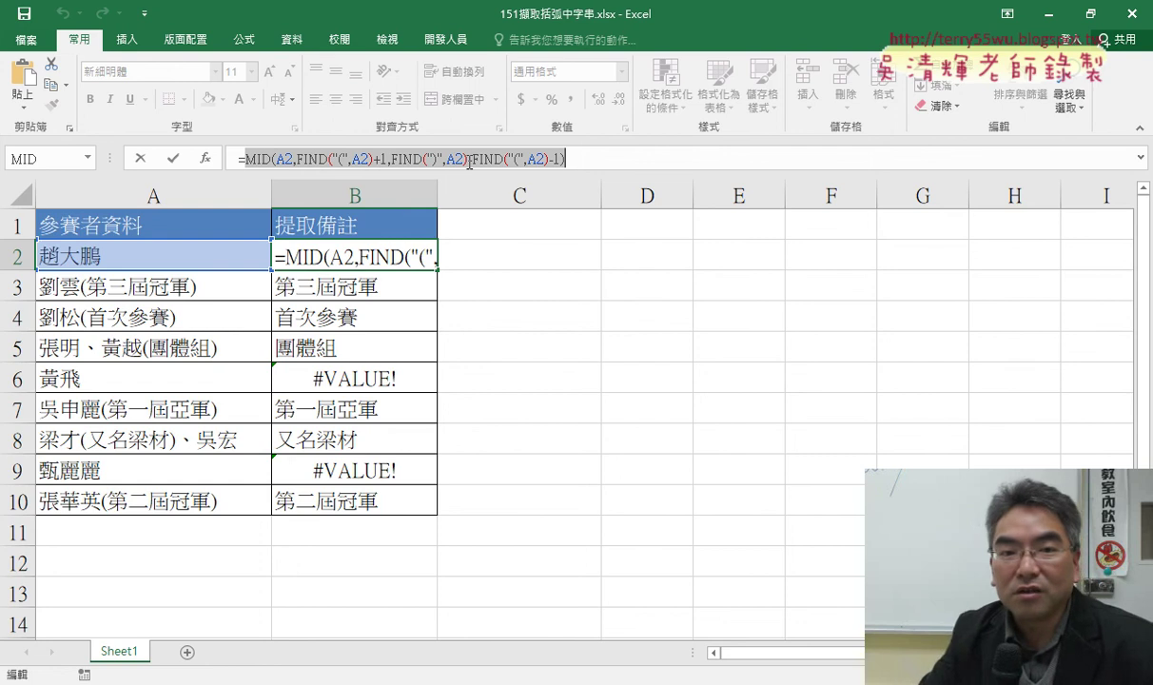
Step: Cut B2's MID formula and insert IFERROR from the 邏輯 (Logical) category
right_click(455, 163)
click(476, 173)
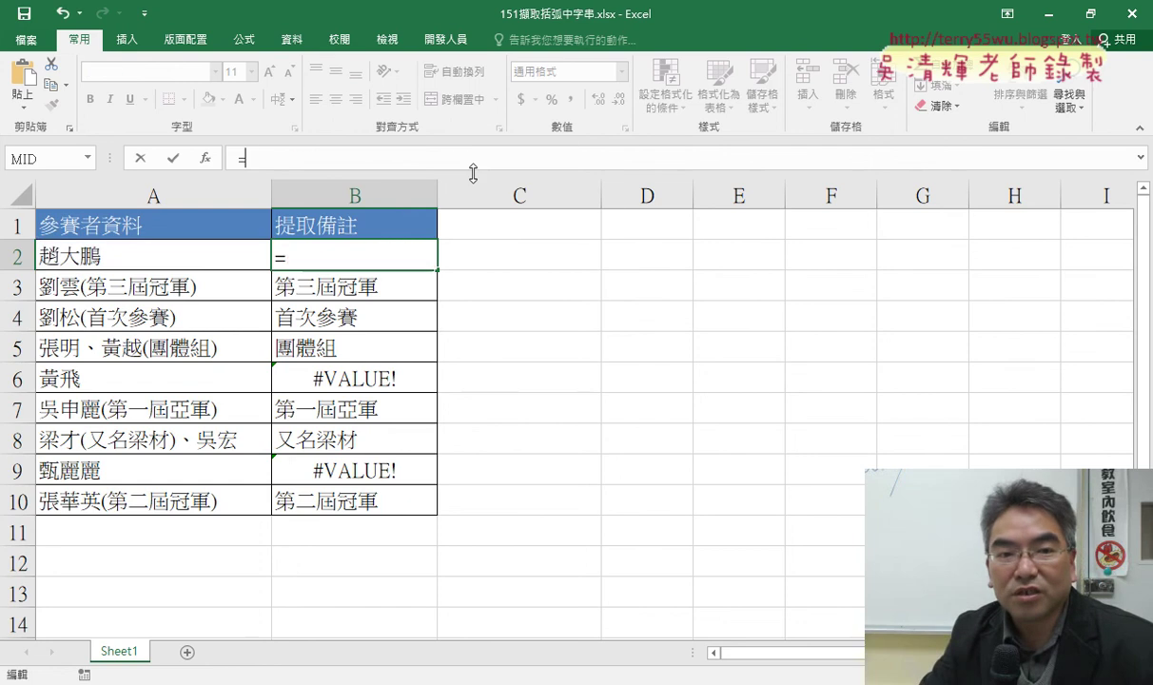
click(207, 159)
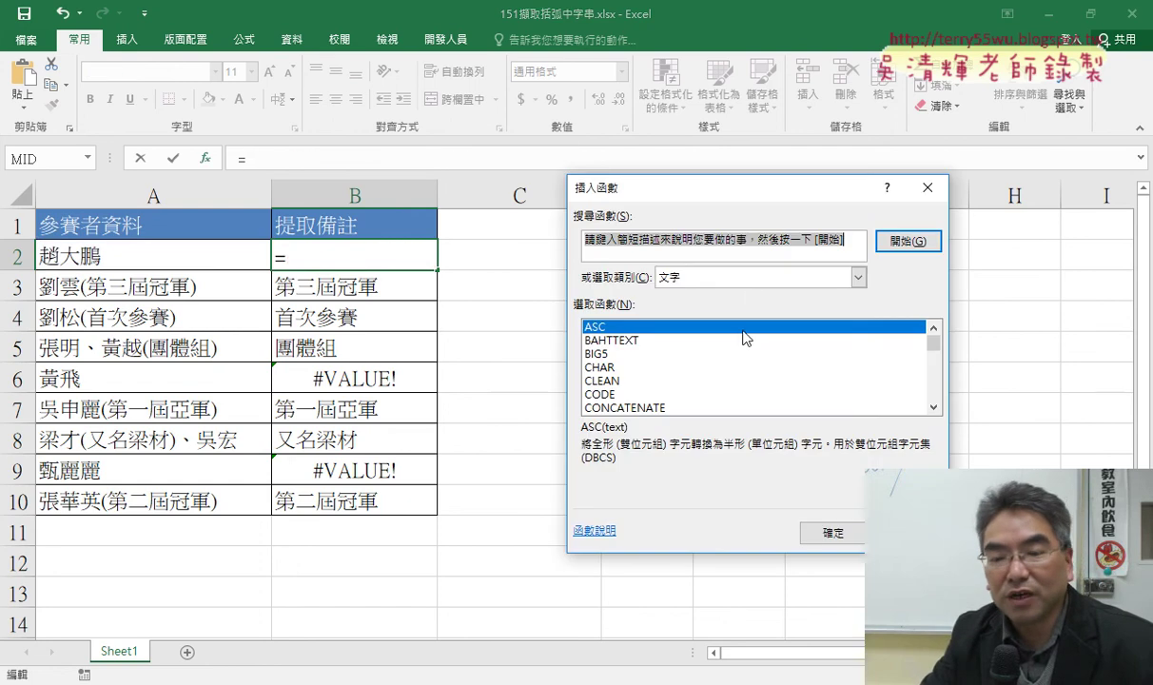
click(749, 280)
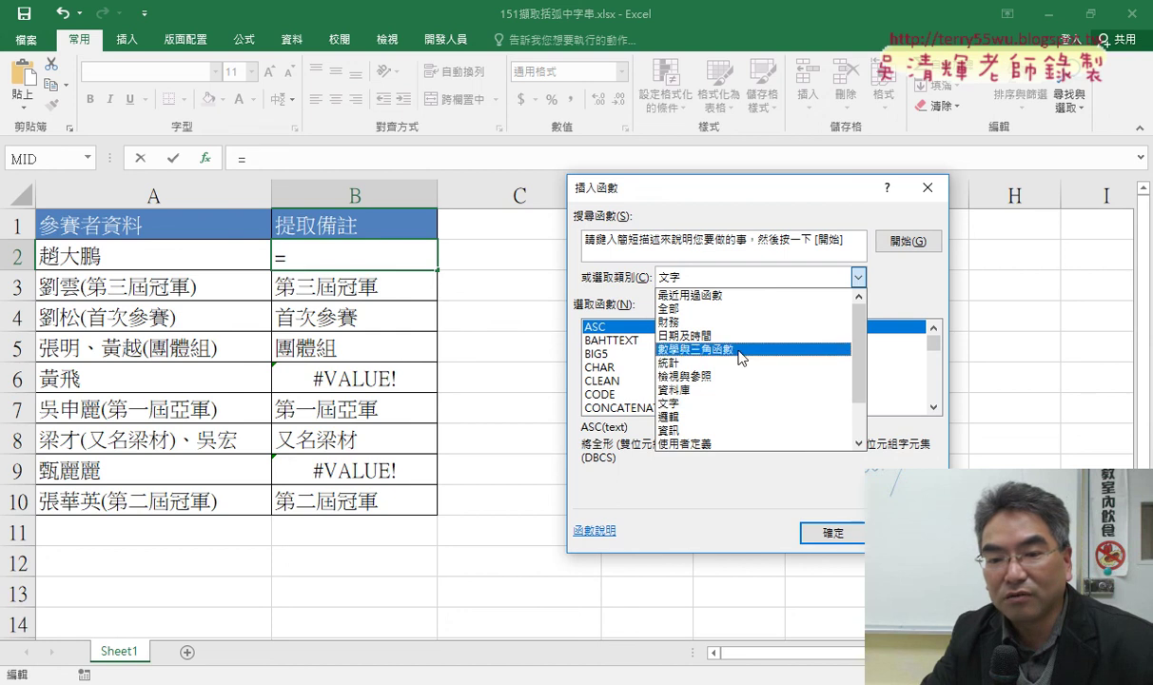
click(735, 416)
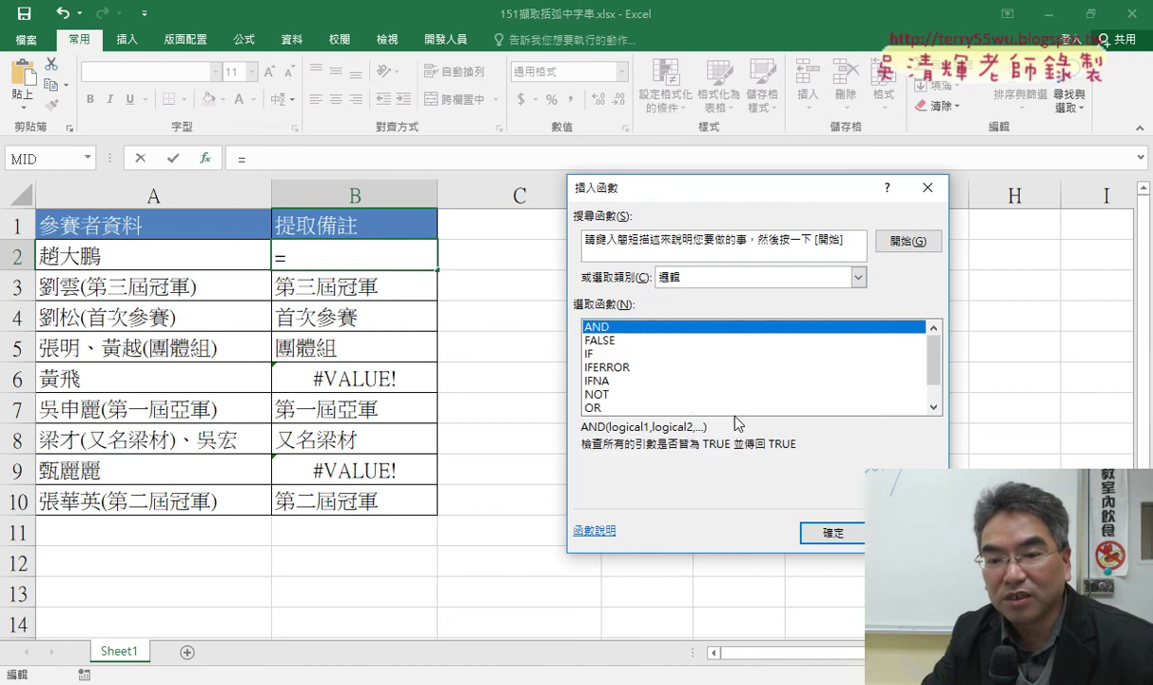
click(597, 369)
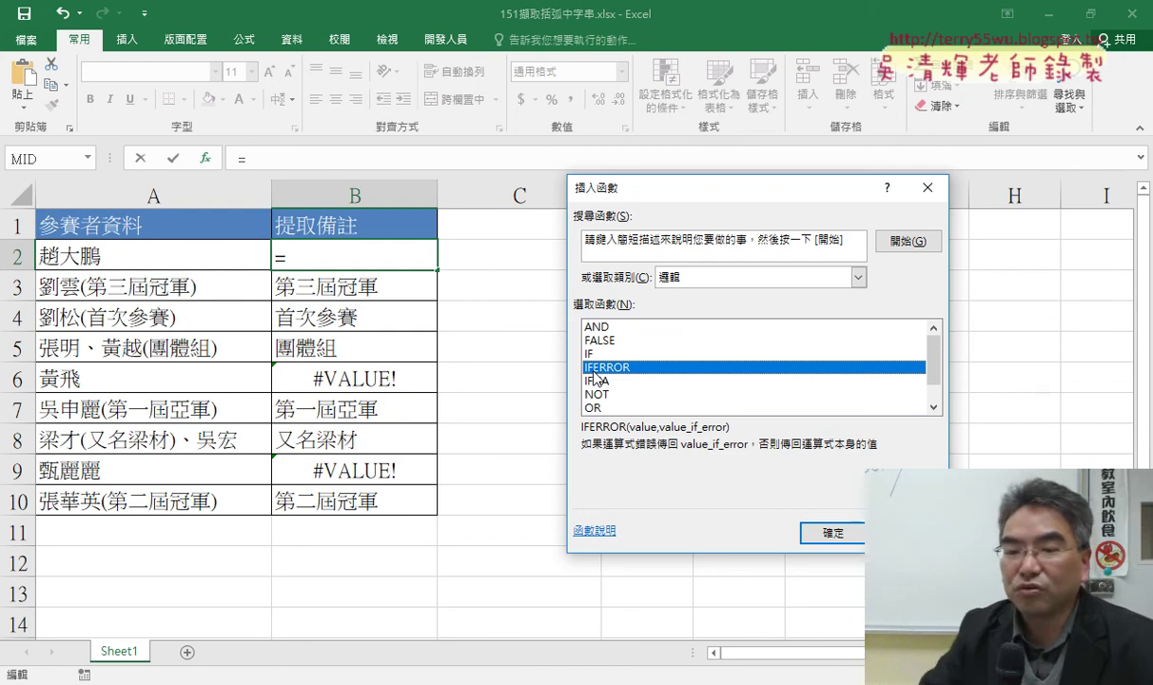
click(841, 535)
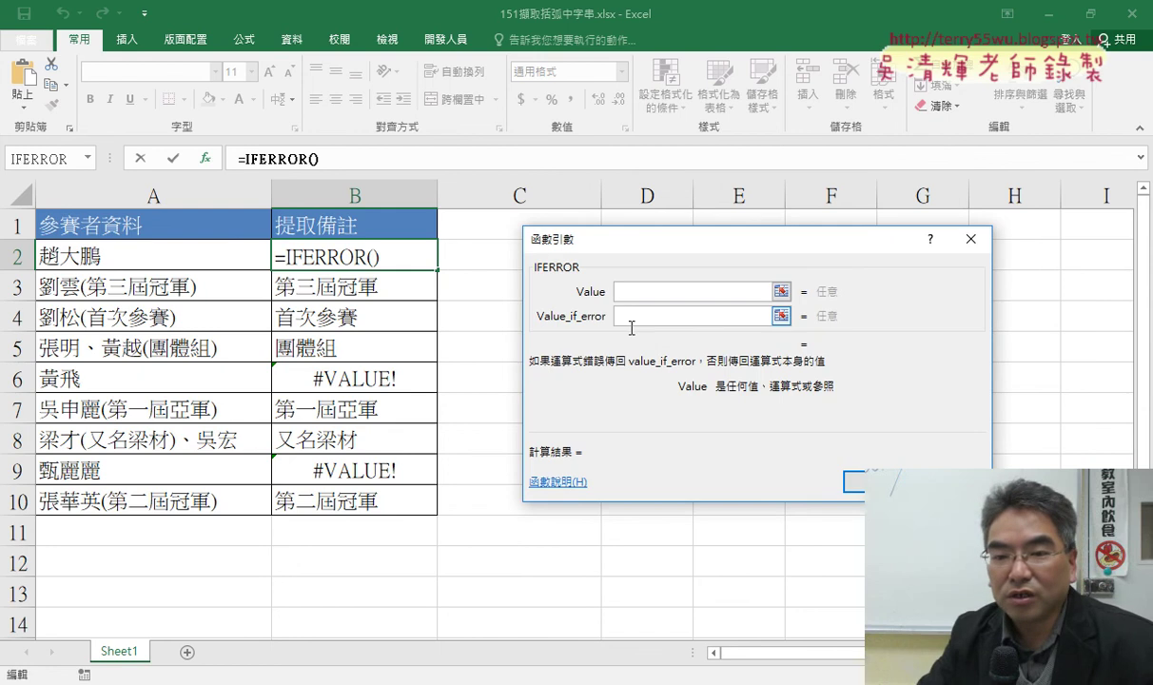
Step: Paste the MID/FIND formula as IFERROR's Value and confirm with Value_if_error empty
right_click(635, 292)
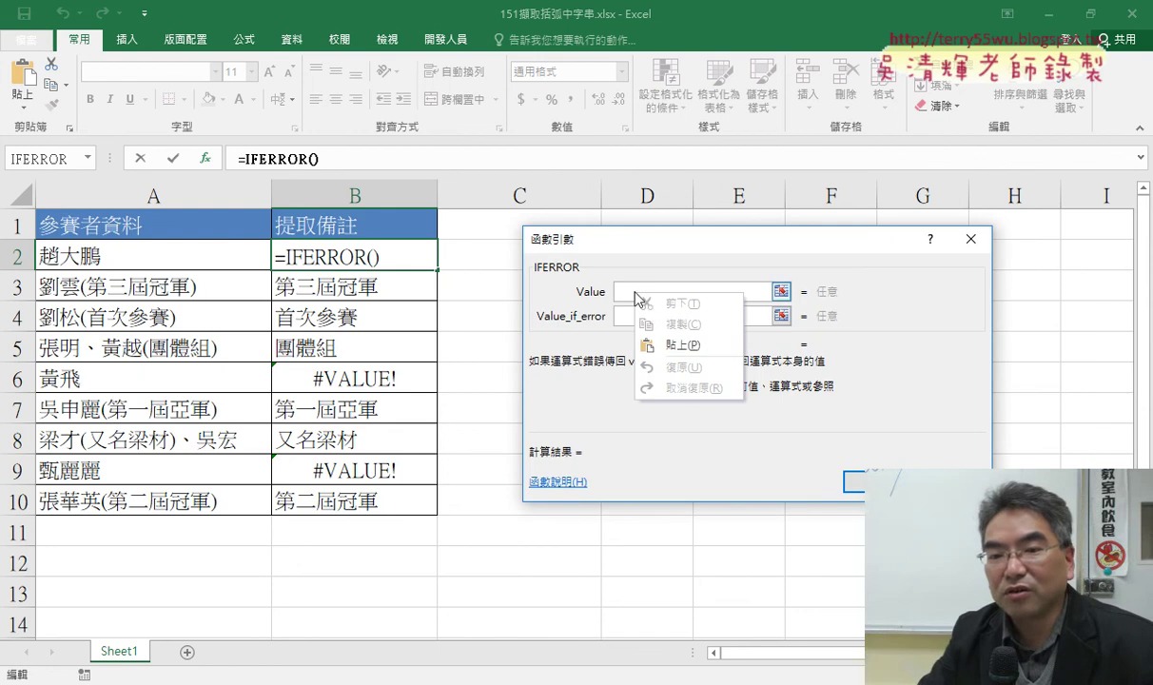
click(676, 341)
drag(755, 291, 615, 291)
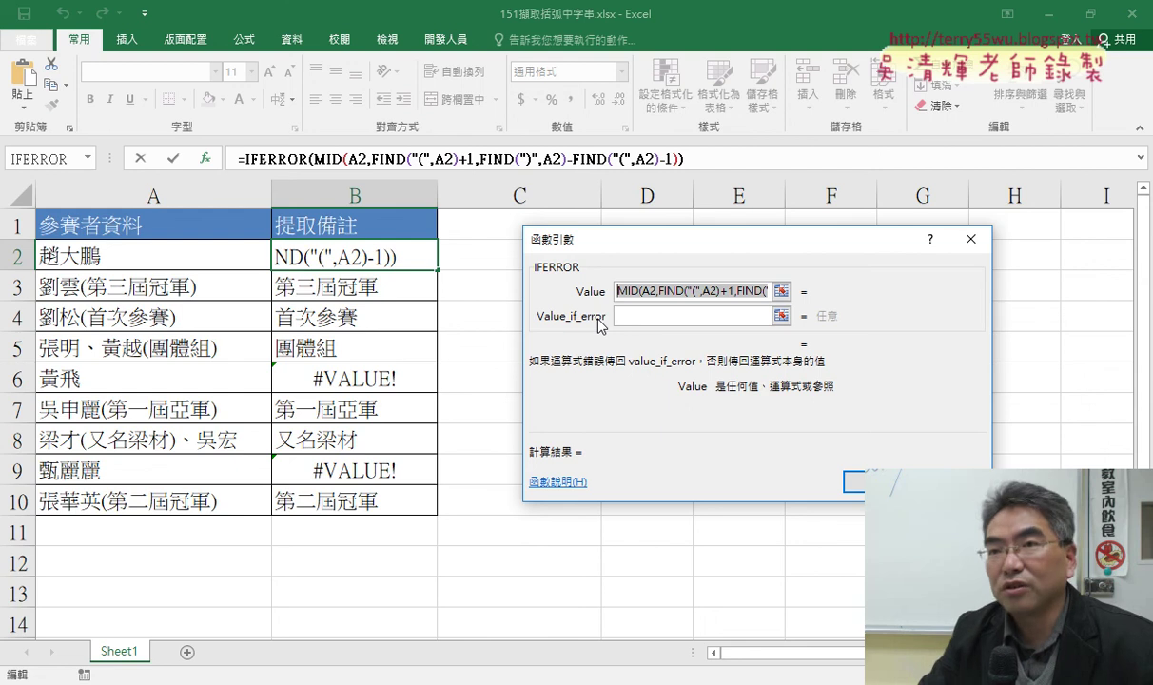
click(695, 316)
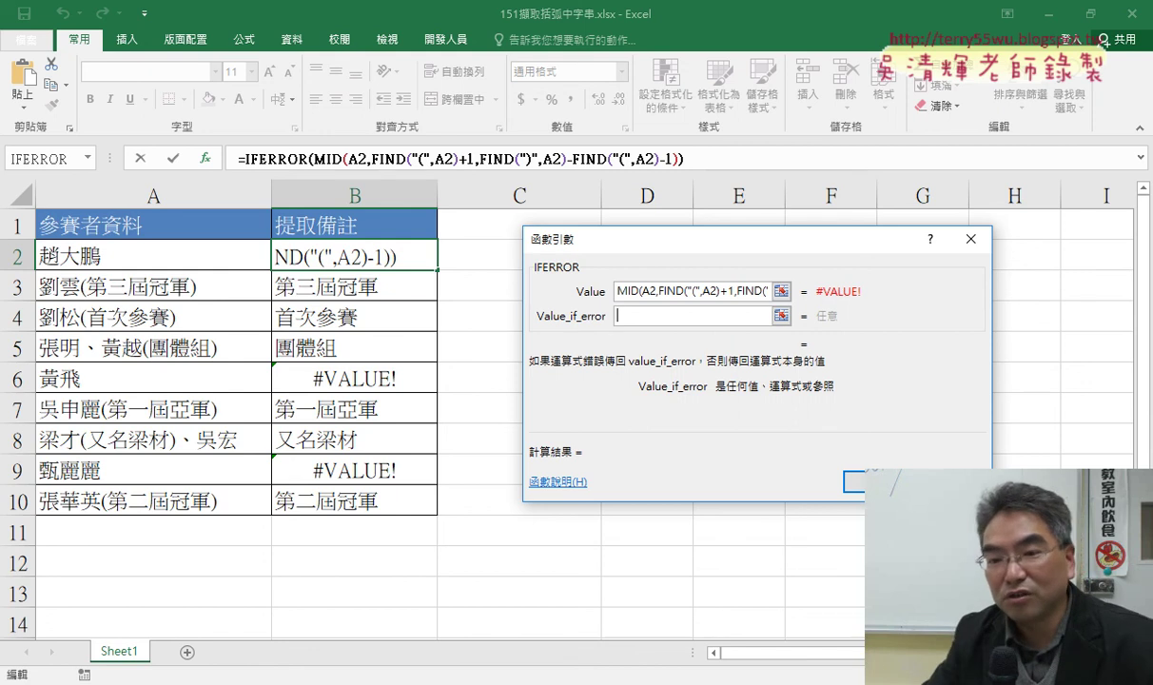
click(853, 483)
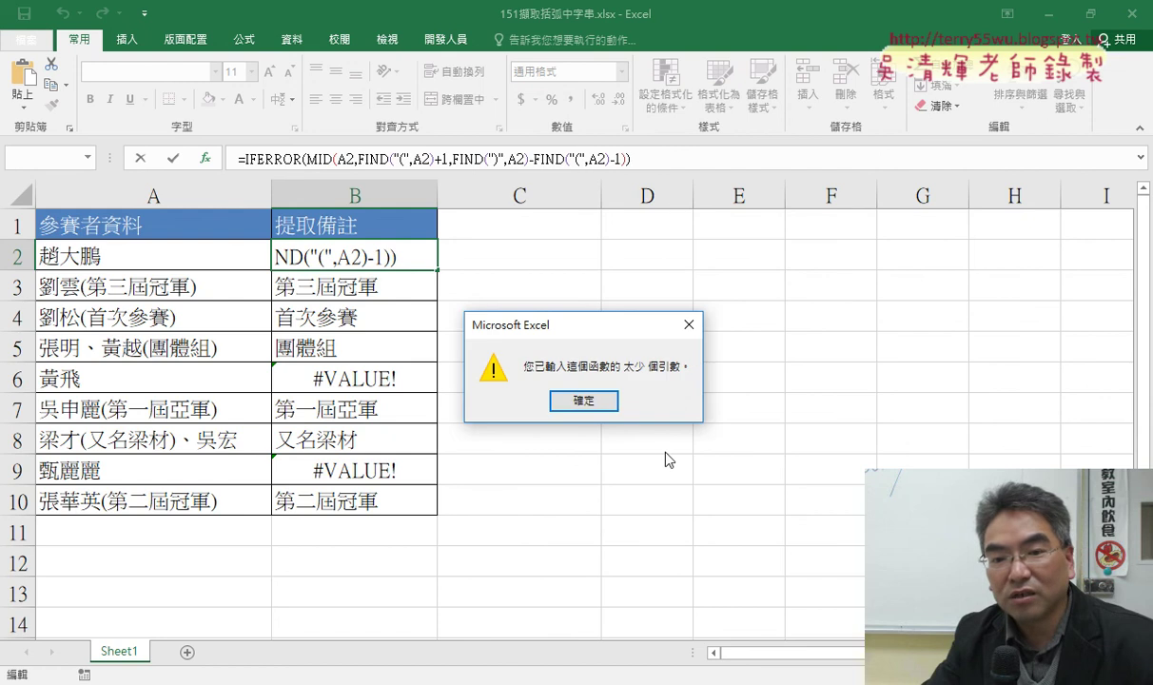
Step: Give B2's IFERROR an empty-string "" fallback, then start filling it down column B
click(579, 398)
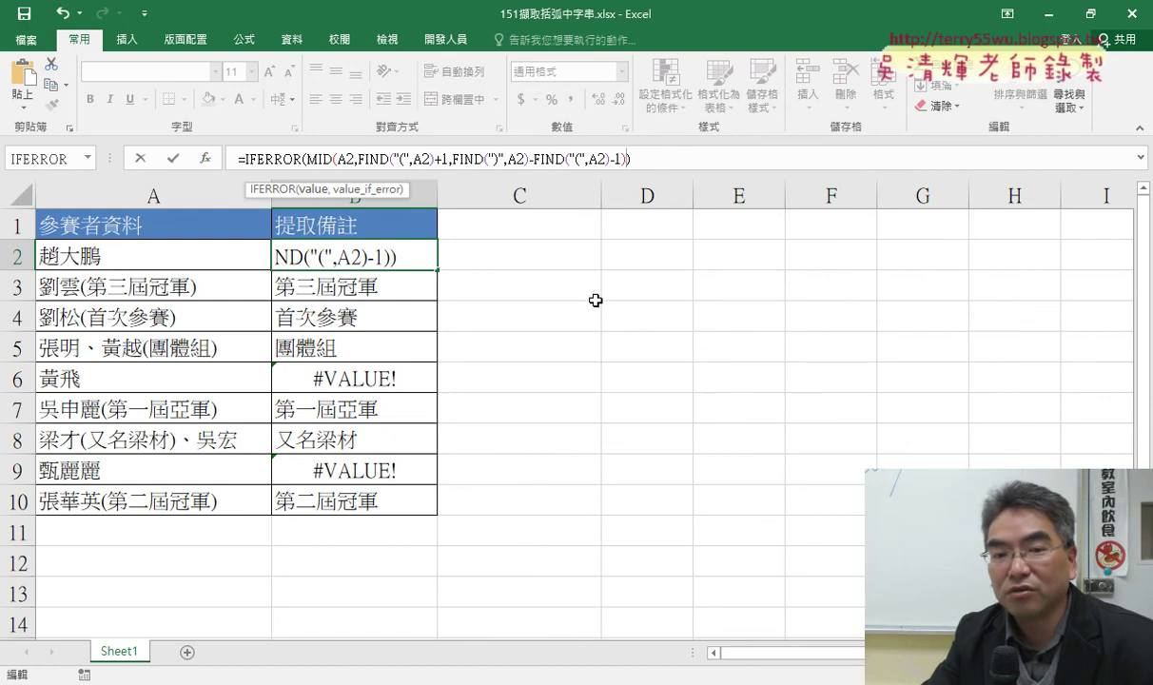
click(255, 160)
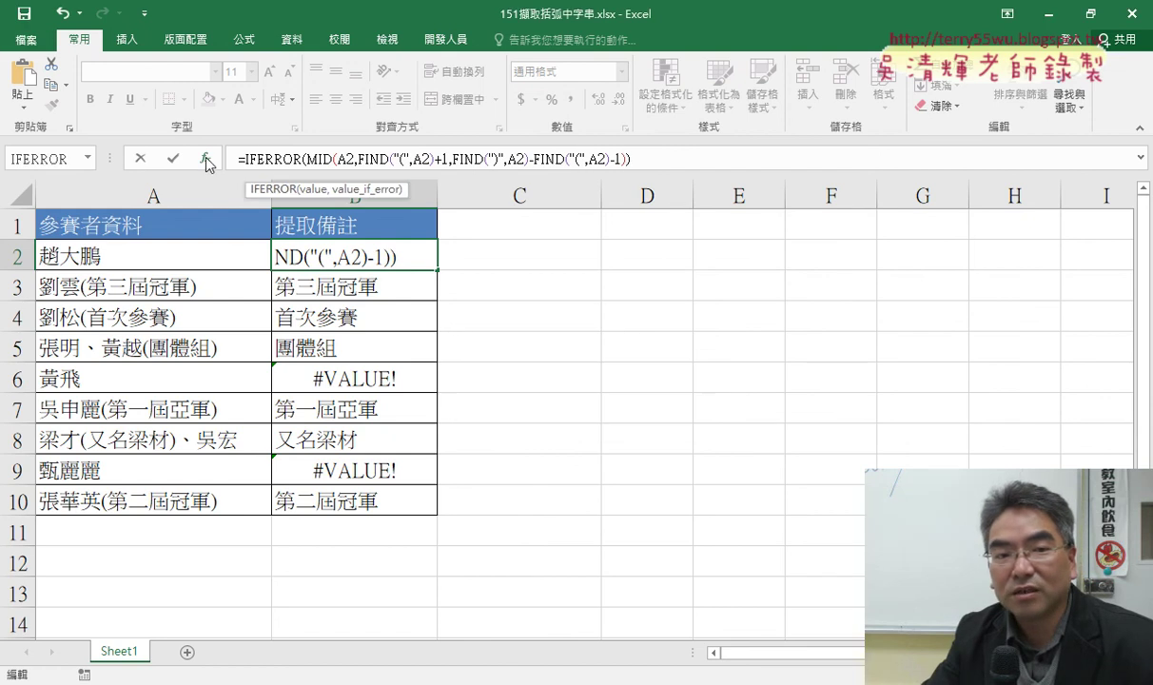
click(206, 162)
click(648, 316)
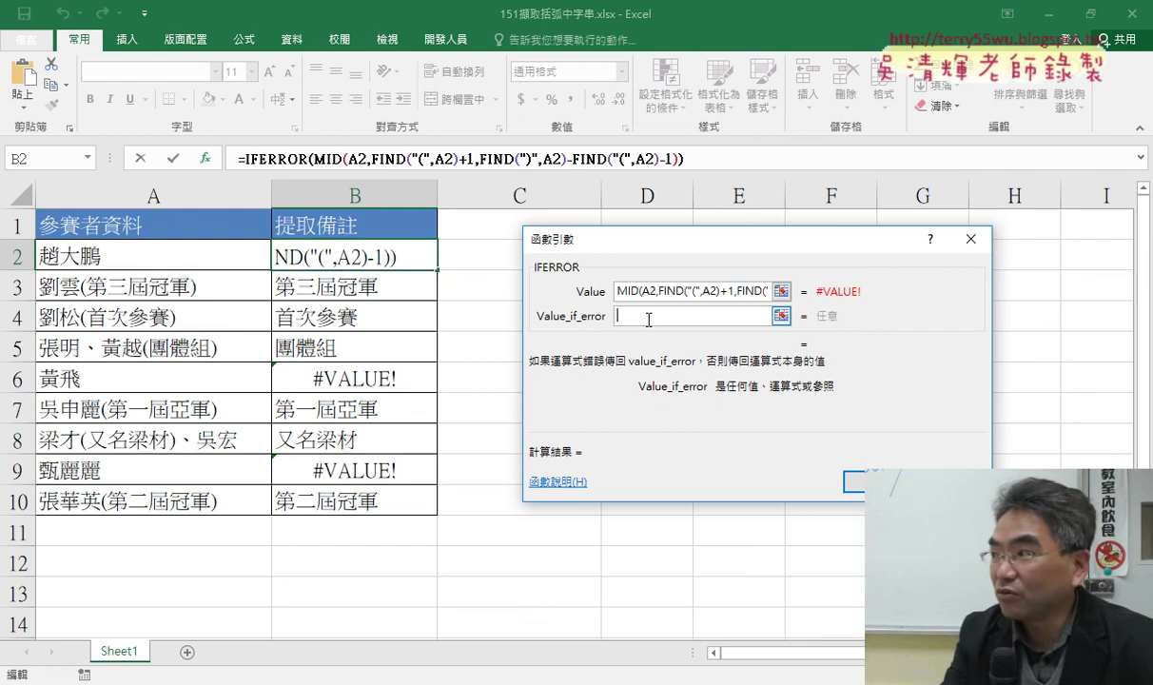
text("")
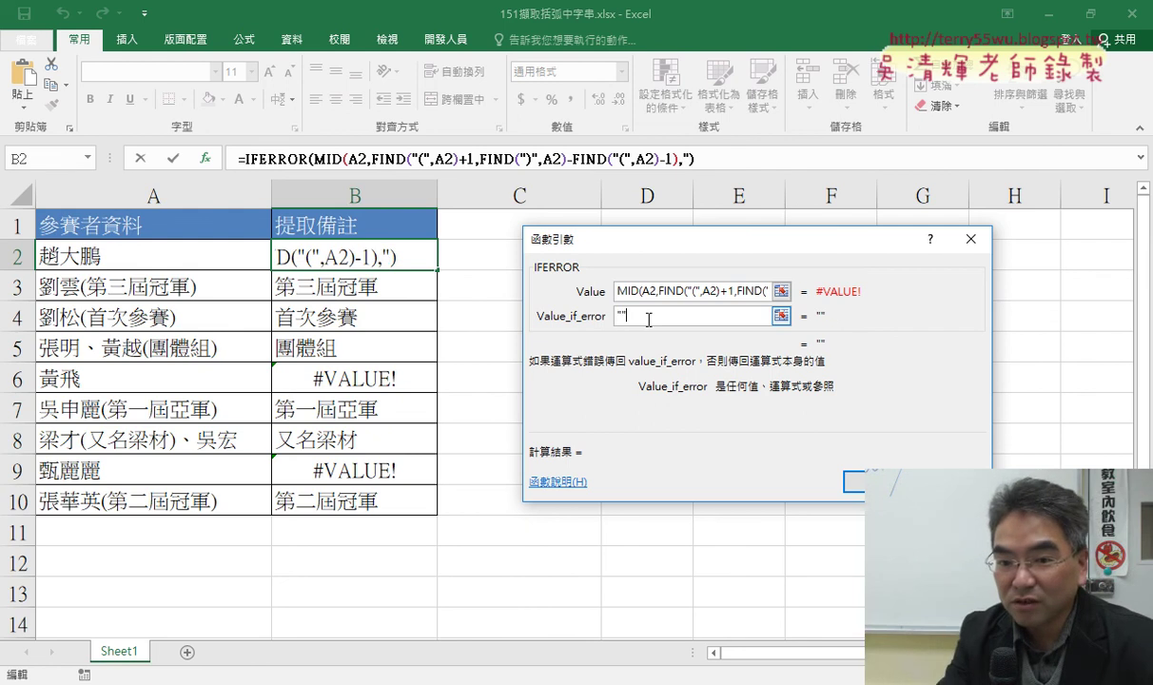
text(")
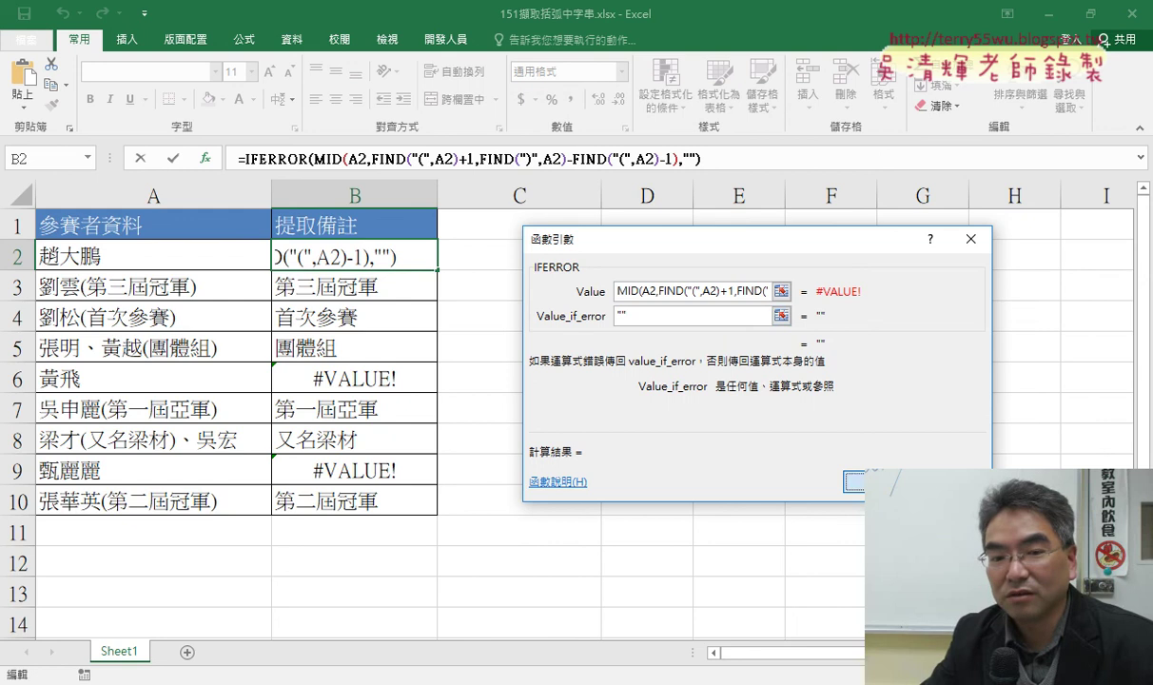
click(856, 482)
drag(437, 271, 444, 517)
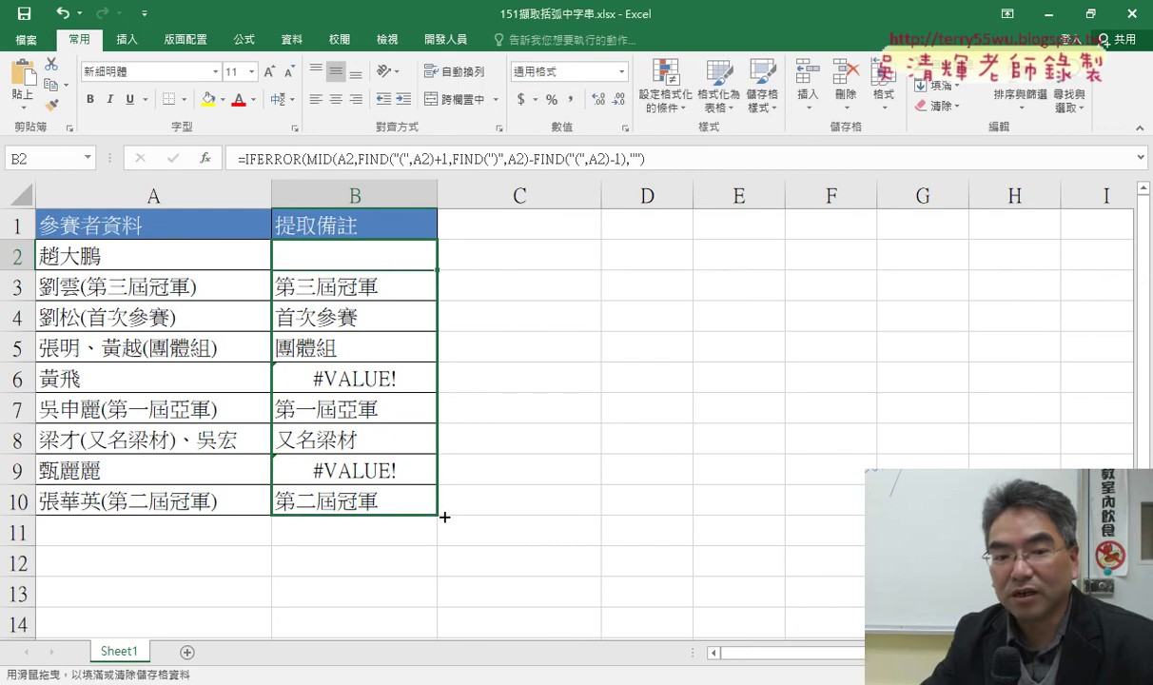
Step: Fill the IFERROR formula through B10, then review B2's Value_if_error argument
drag(444, 516, 444, 516)
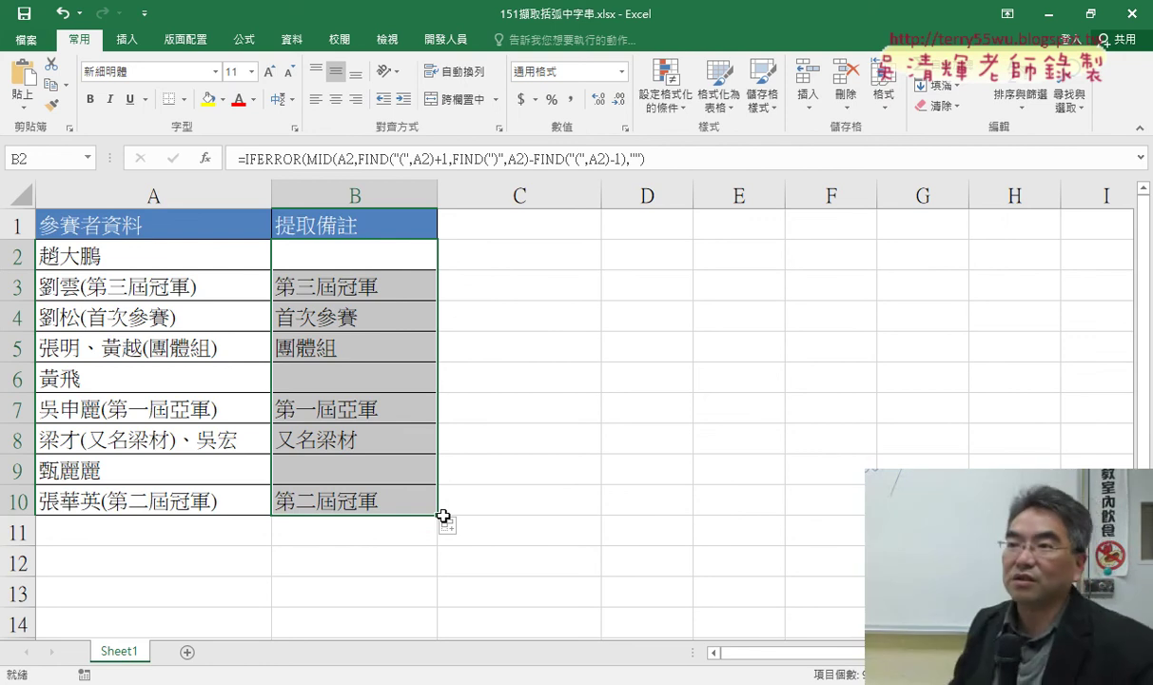
click(281, 160)
click(205, 159)
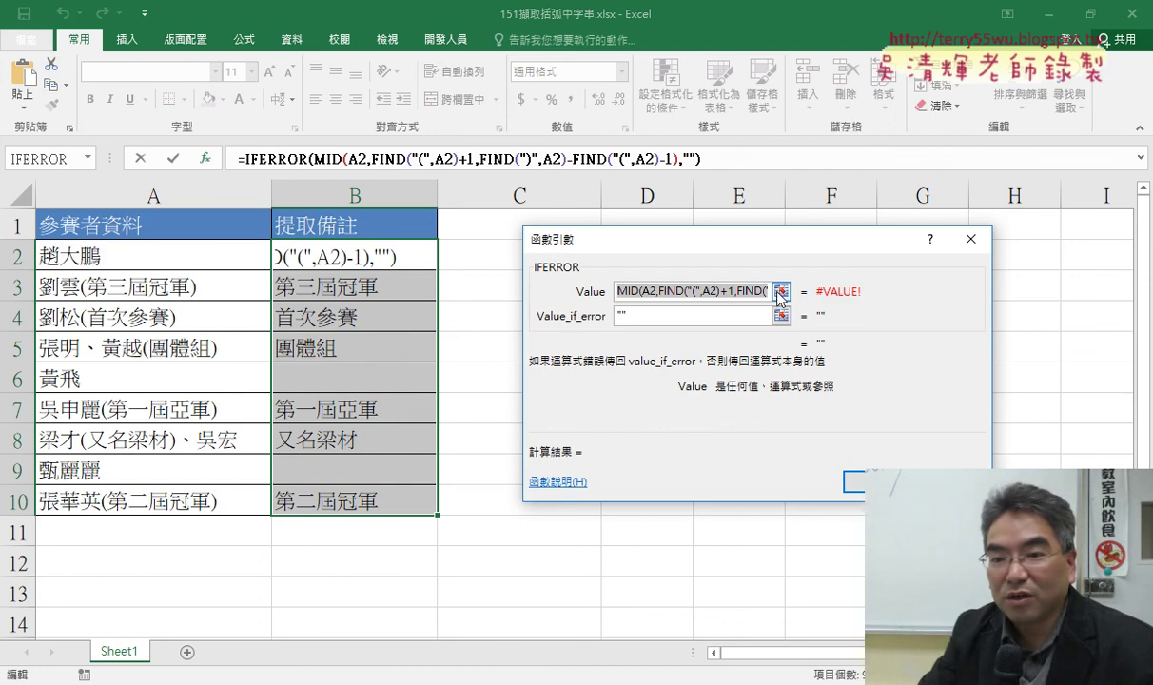
click(619, 315)
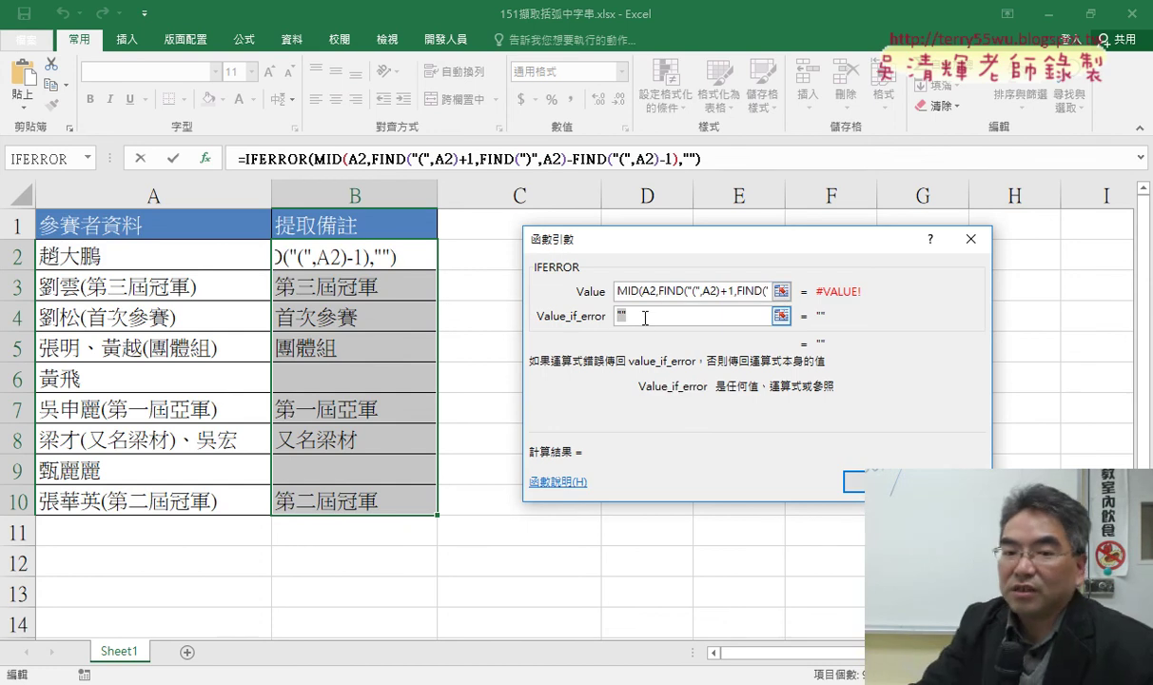
click(855, 482)
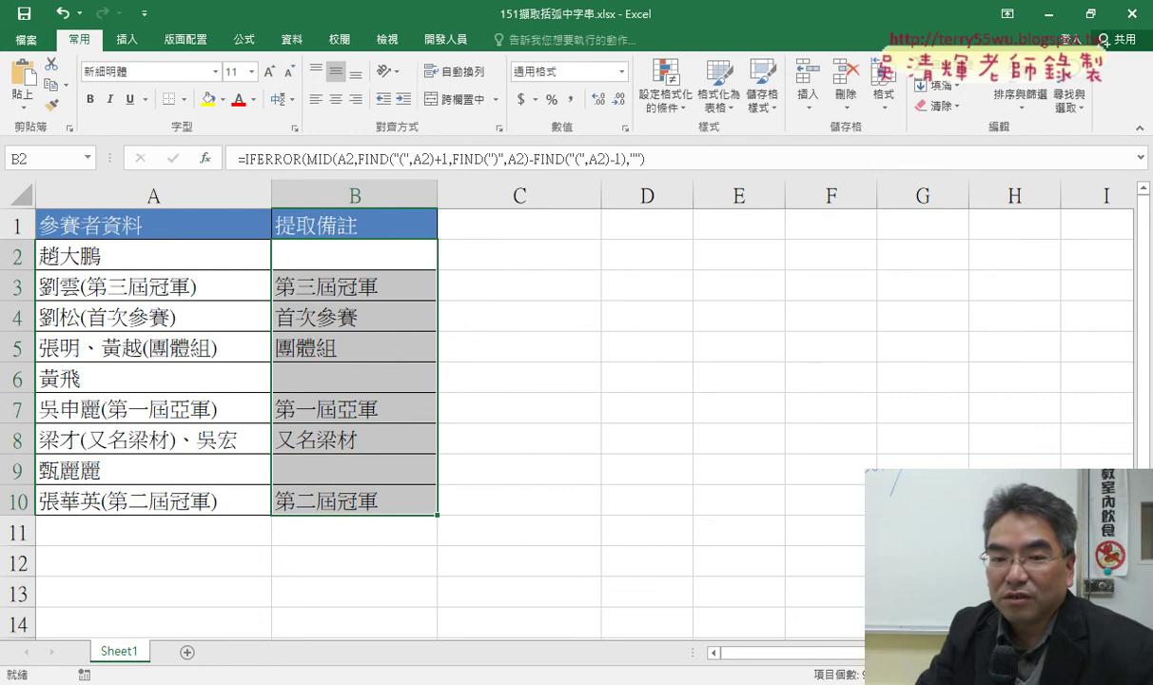
click(616, 428)
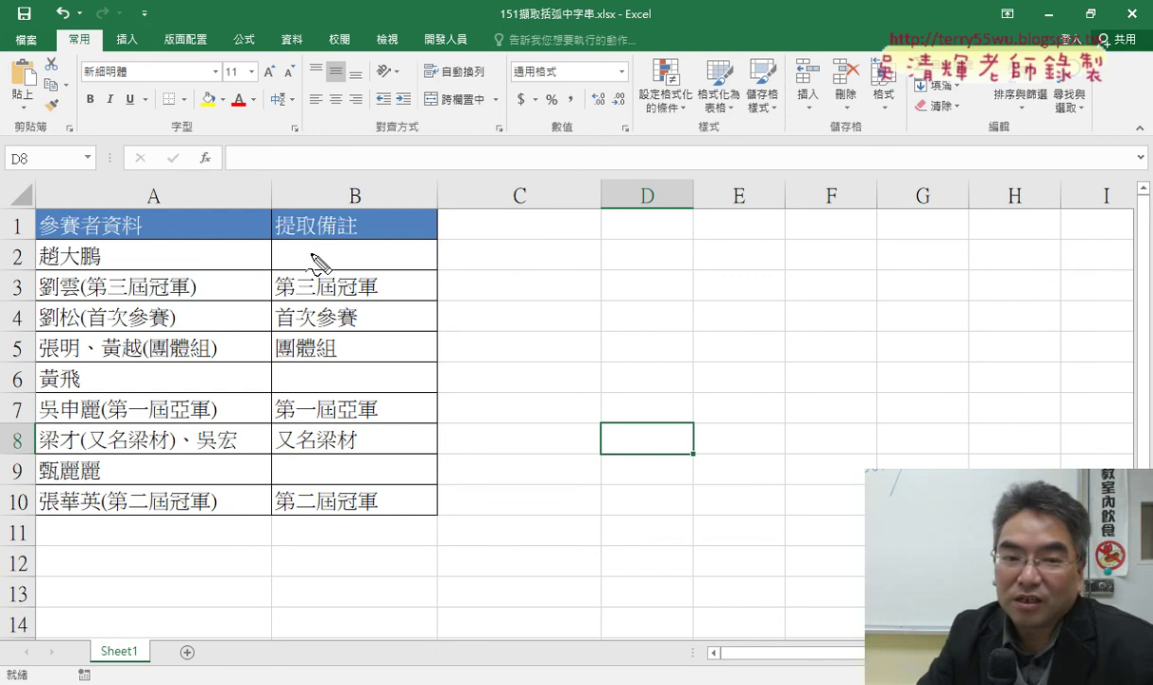
drag(510, 231, 510, 284)
mouse_move(519, 229)
mouse_down()
mouse_move(643, 228)
mouse_move(510, 279)
mouse_move(513, 357)
mouse_up()
mouse_move(515, 296)
mouse_down()
mouse_move(643, 306)
mouse_move(518, 360)
mouse_up()
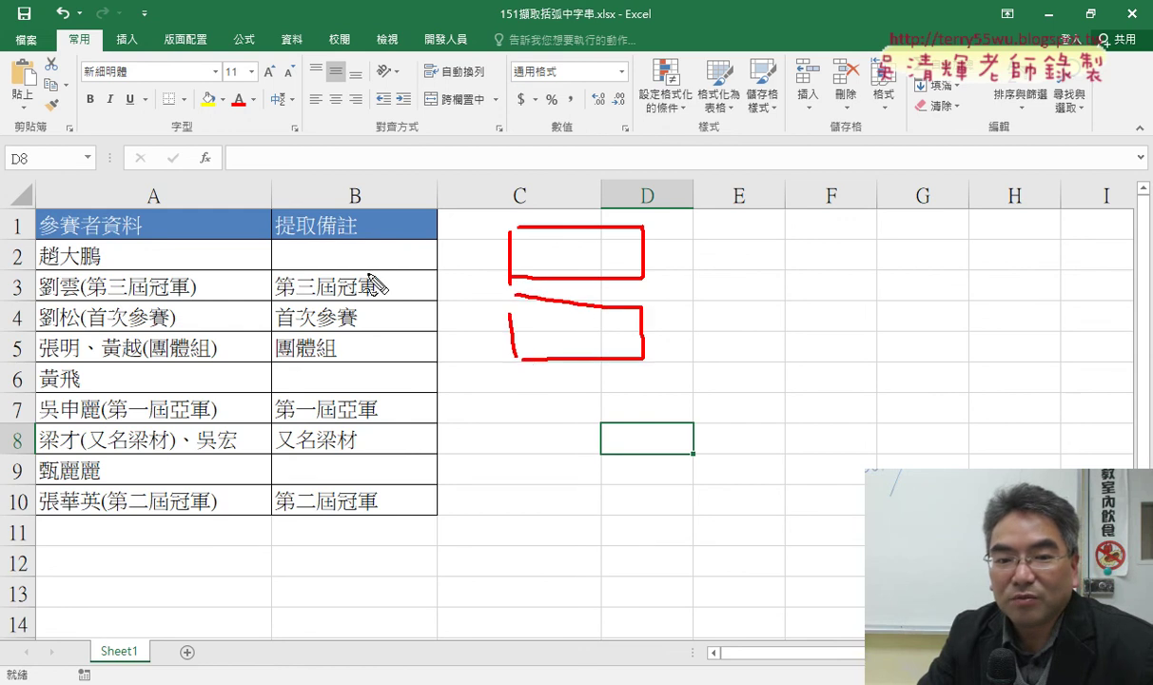
drag(329, 271, 334, 270)
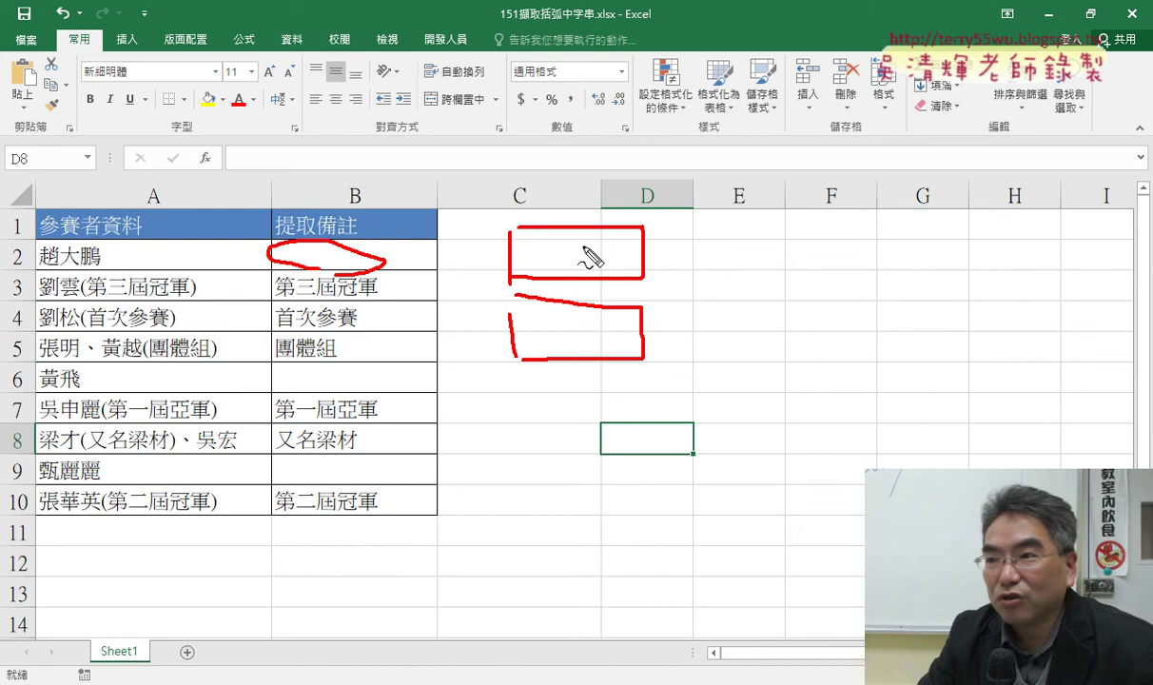
drag(517, 382, 514, 424)
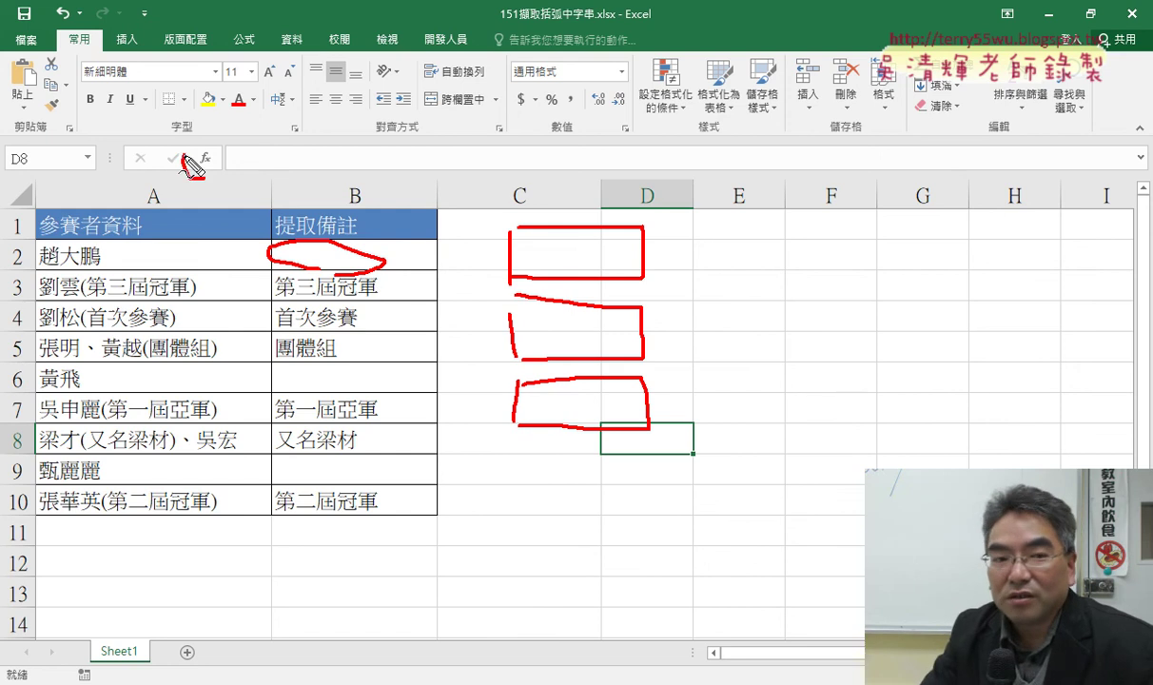
drag(186, 168, 209, 183)
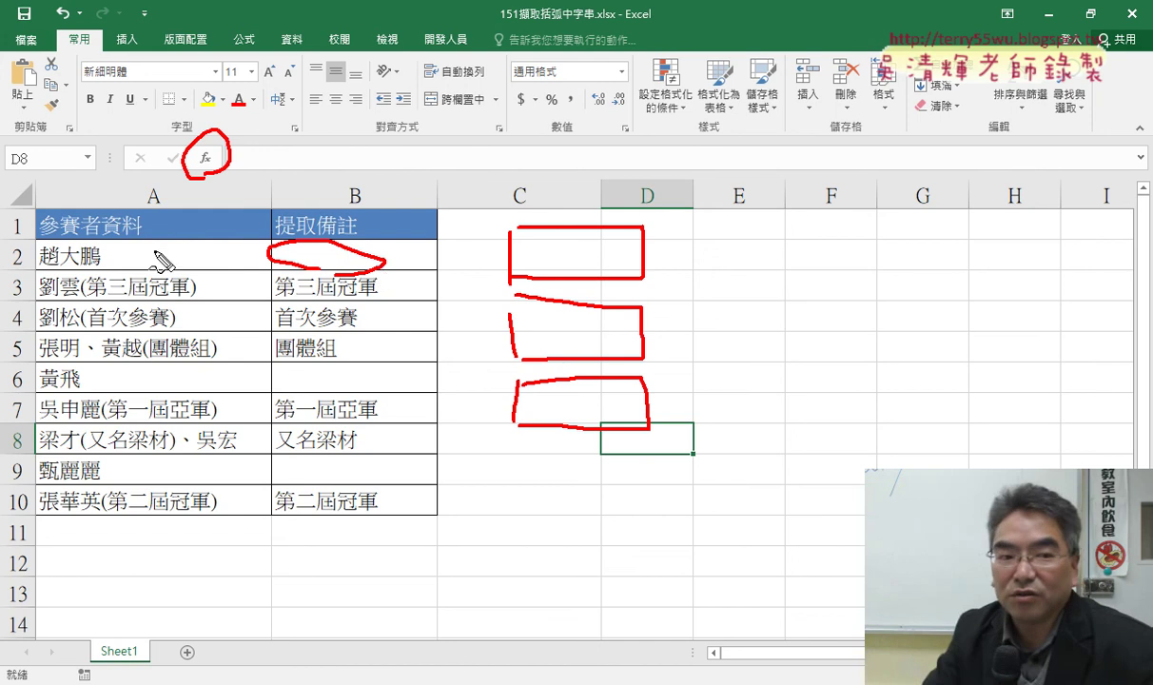
mouse_move(147, 228)
mouse_down()
mouse_move(95, 230)
mouse_move(69, 284)
mouse_up()
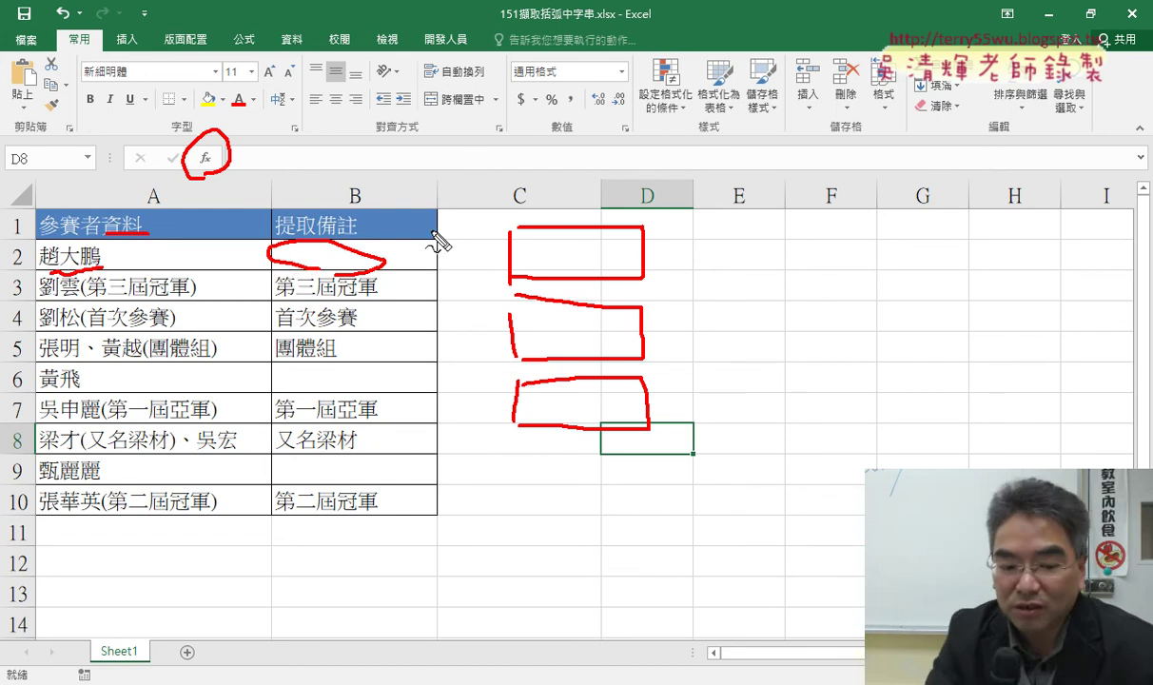
key(Escape)
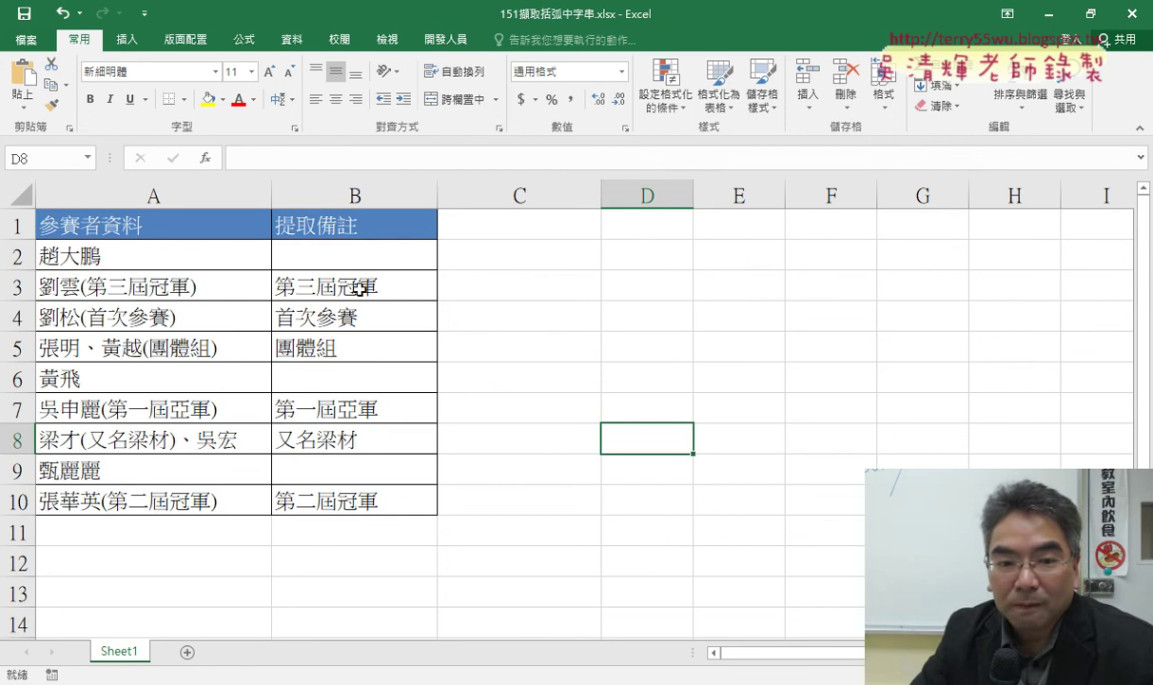
click(359, 288)
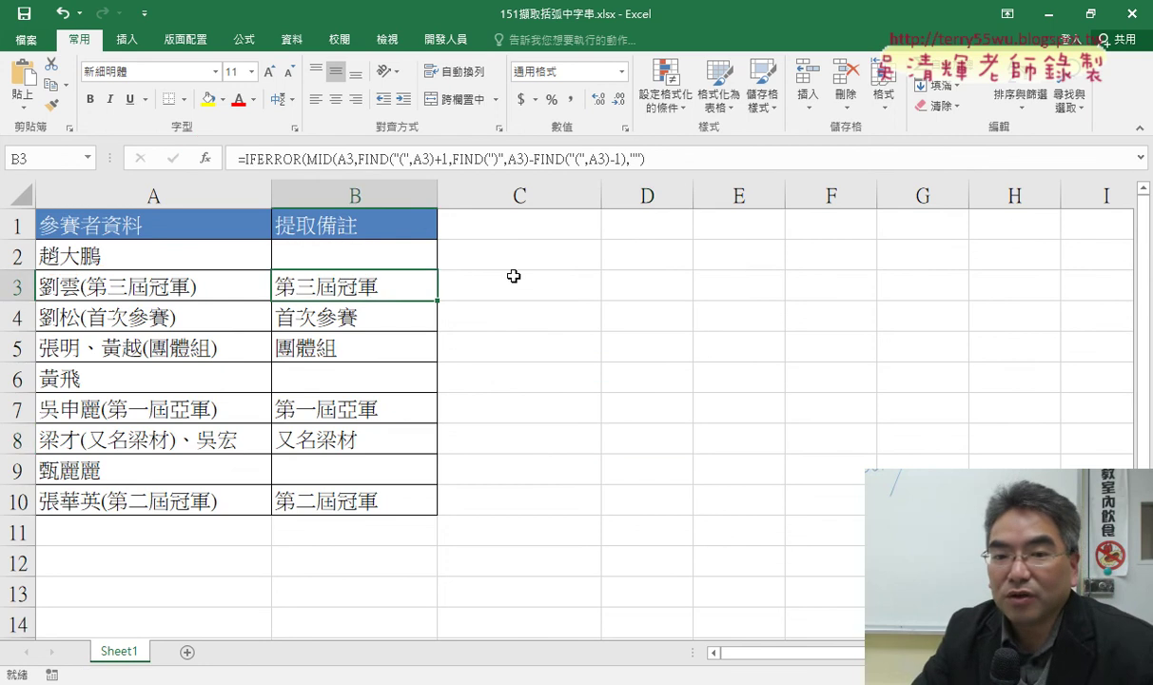